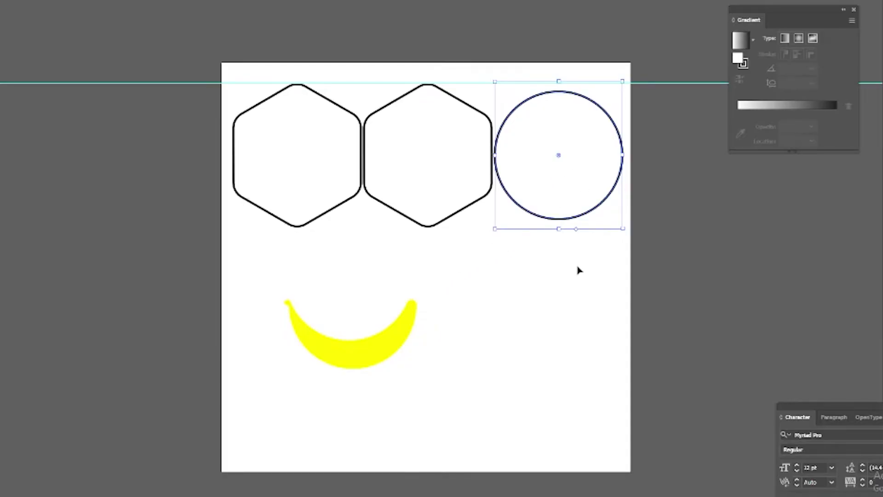
Round the middle and left hexagons into circles with their live-corner widgets.
{"action": "left_click", "coordinate": [578, 270]}
{"action": "left_click", "coordinate": [428, 226]}
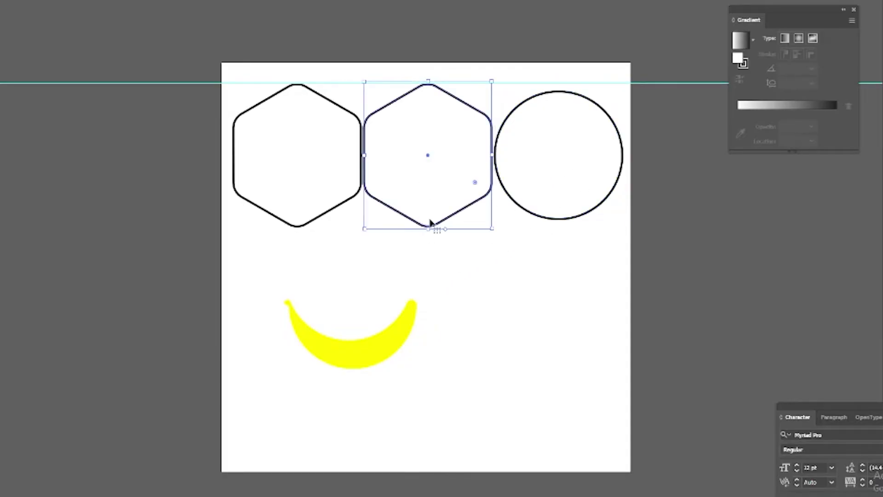
{"action": "left_click_drag", "start_coordinate": [474, 183], "coordinate": [440, 152]}
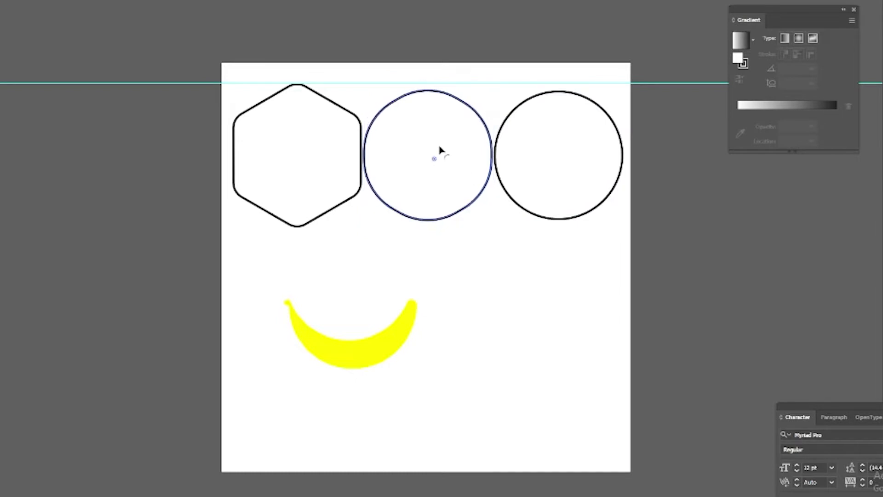
{"action": "left_click", "coordinate": [338, 166]}
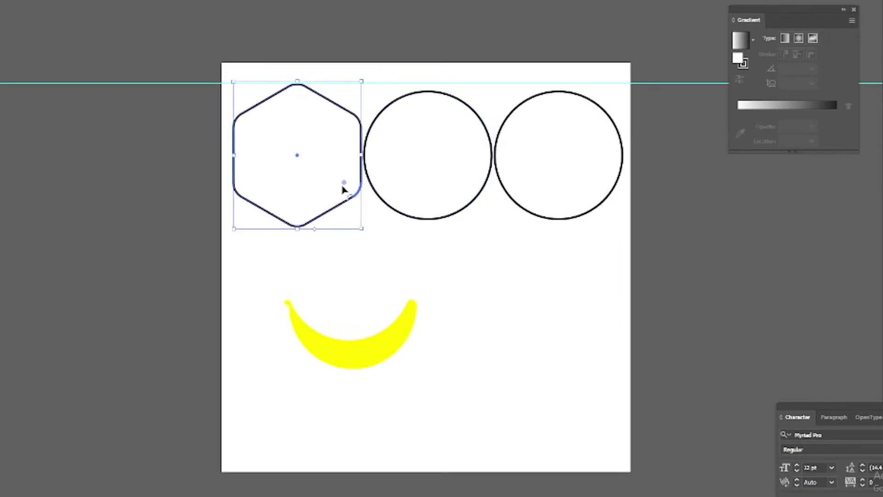
{"action": "left_click_drag", "start_coordinate": [344, 183], "coordinate": [290, 133]}
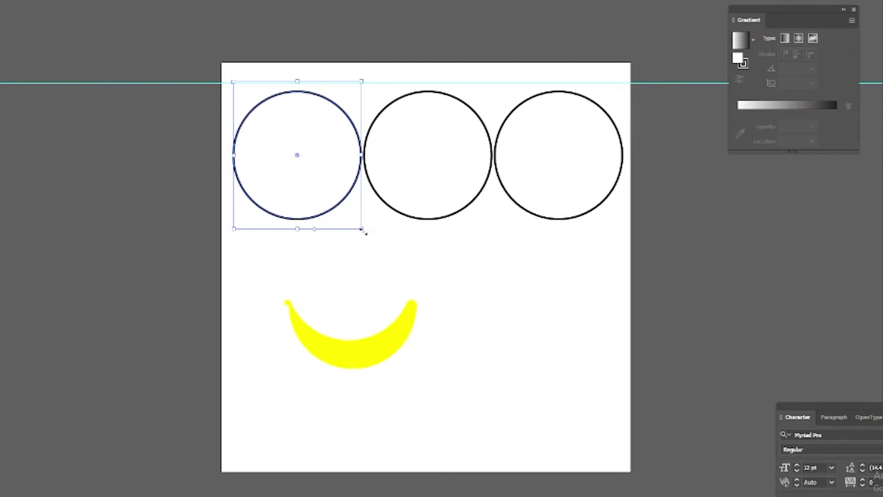
Move all three circles up so they overlap the artboard's top edge.
{"action": "left_click", "coordinate": [479, 256]}
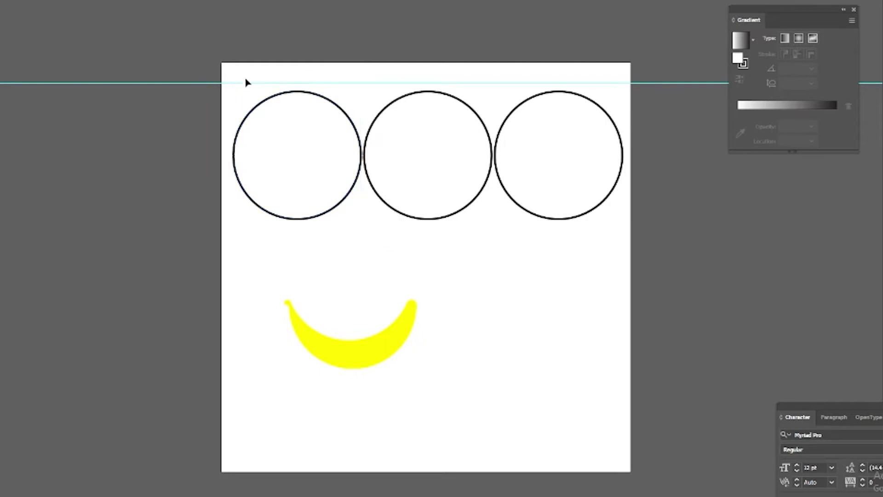
{"action": "left_click_drag", "start_coordinate": [246, 82], "coordinate": [647, 276]}
{"action": "left_click_drag", "start_coordinate": [508, 189], "coordinate": [508, 107]}
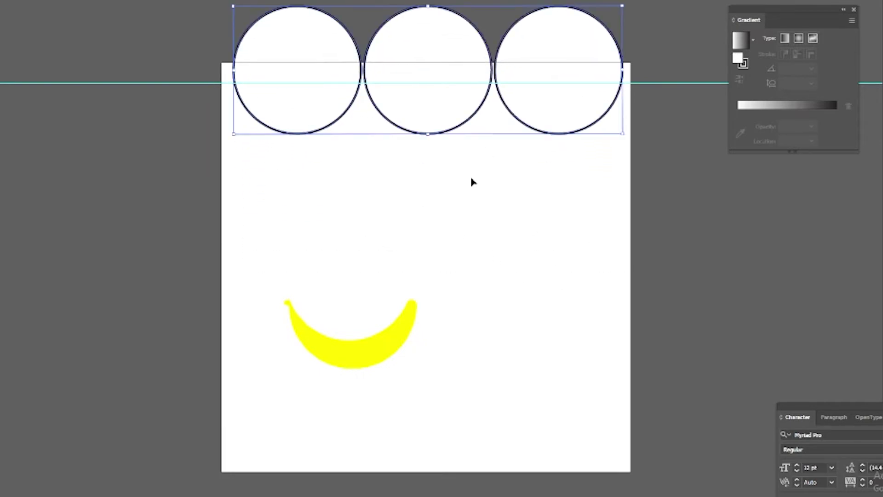
{"action": "left_click", "coordinate": [95, 112]}
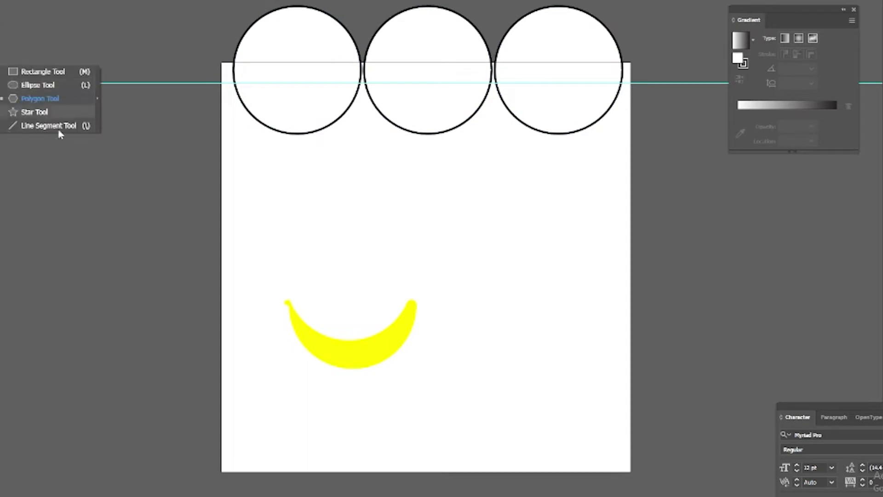
Draw a wide hexagon in the middle of the artboard and round its corners.
{"action": "left_click", "coordinate": [42, 99]}
{"action": "mouse_move", "coordinate": [264, 180]}
{"action": "left_mouse_down"}
{"action": "mouse_move", "coordinate": [320, 206]}
{"action": "mouse_move", "coordinate": [289, 189]}
{"action": "mouse_move", "coordinate": [433, 234]}
{"action": "mouse_move", "coordinate": [509, 213]}
{"action": "left_mouse_up"}
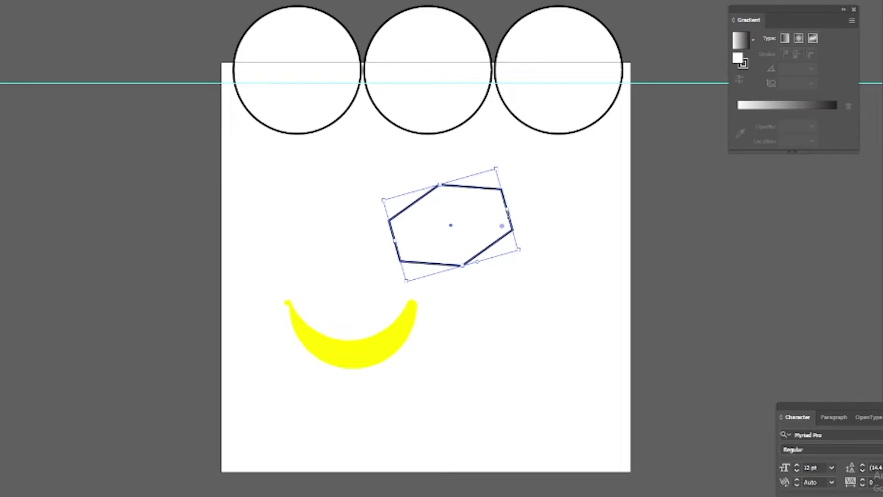
{"action": "left_click_drag", "start_coordinate": [503, 231], "coordinate": [447, 229]}
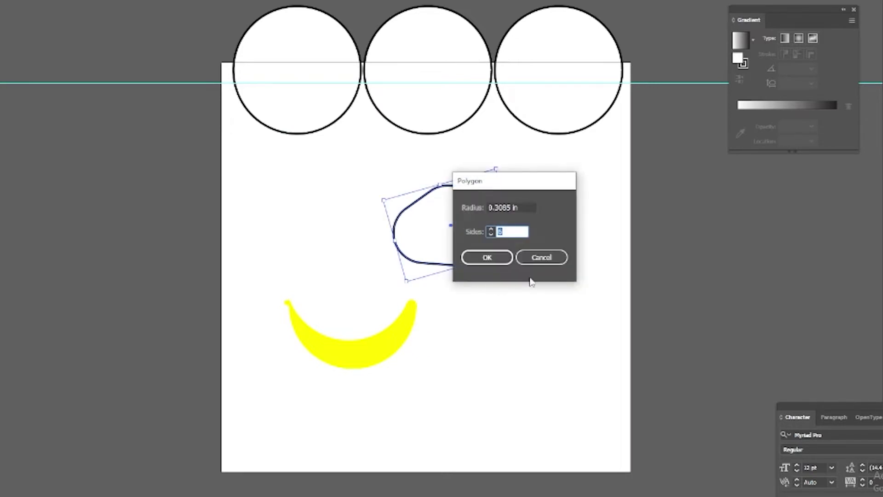
Add a second hexagon, stretch and tilt it wider, and remove the stray tiny hexagon.
{"action": "left_click", "coordinate": [487, 256]}
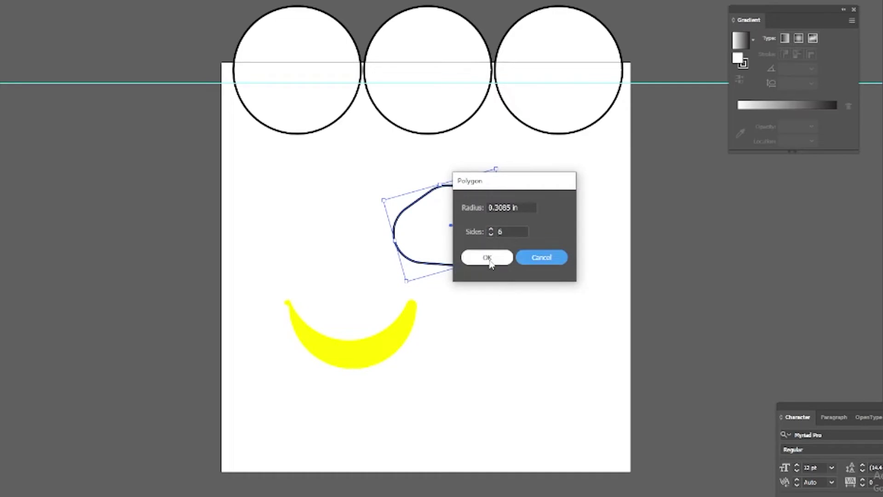
{"action": "mouse_move", "coordinate": [504, 308]}
{"action": "left_mouse_down"}
{"action": "mouse_move", "coordinate": [454, 365]}
{"action": "mouse_move", "coordinate": [514, 291]}
{"action": "left_mouse_up"}
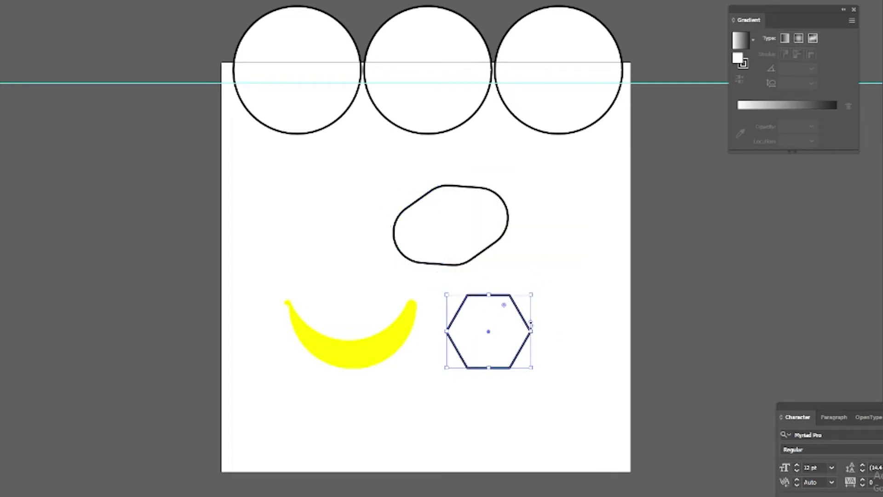
{"action": "mouse_move", "coordinate": [531, 323]}
{"action": "left_mouse_down"}
{"action": "mouse_move", "coordinate": [572, 322]}
{"action": "mouse_move", "coordinate": [514, 321]}
{"action": "left_mouse_up"}
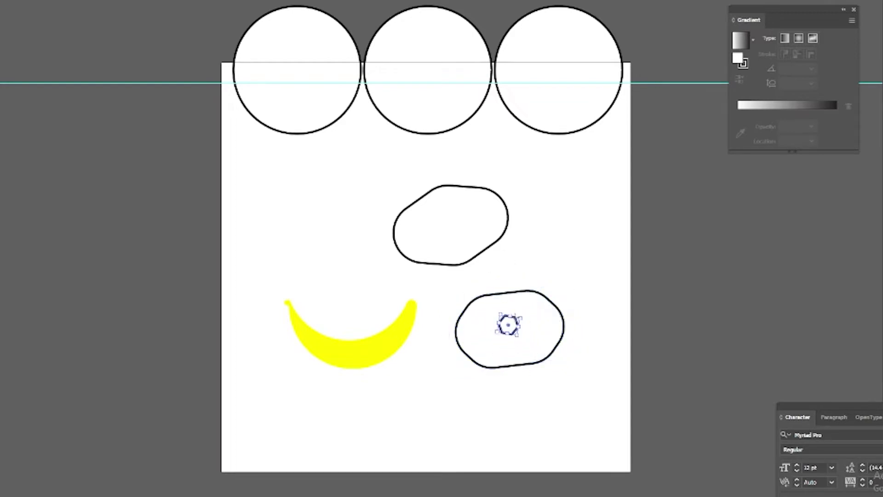
{"action": "left_click", "coordinate": [535, 304]}
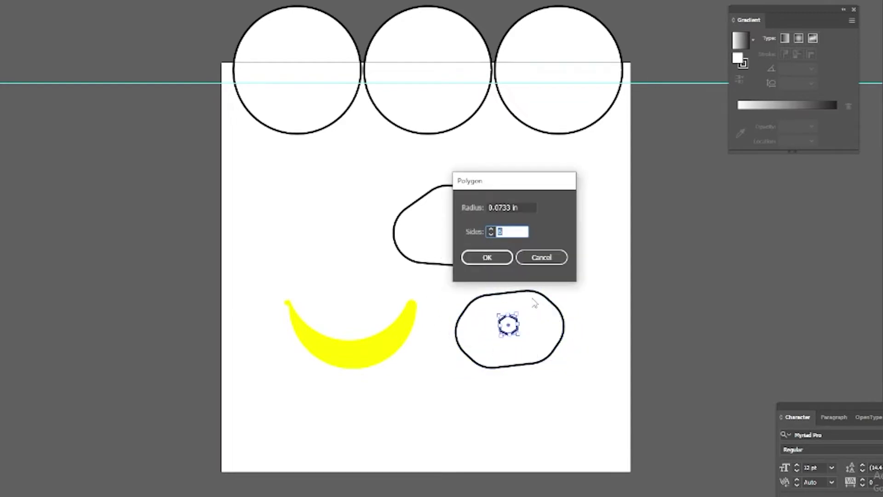
{"action": "left_click", "coordinate": [547, 264]}
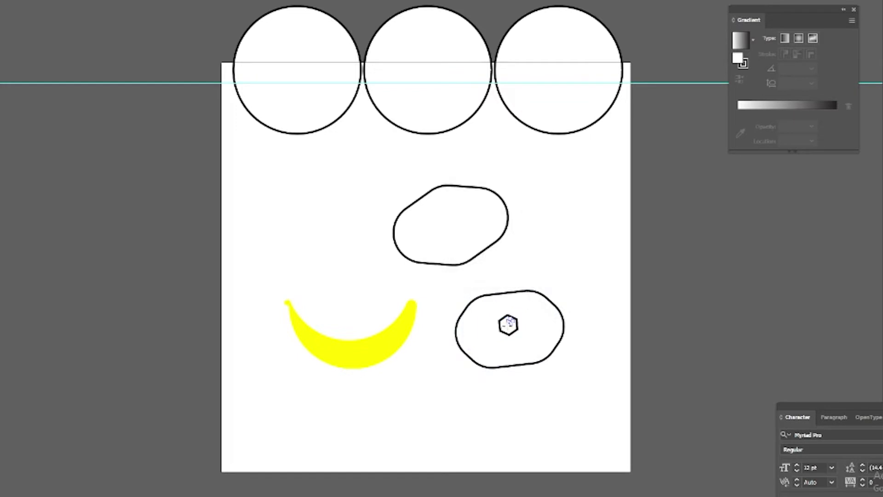
{"action": "key", "text": "ctrl+z"}
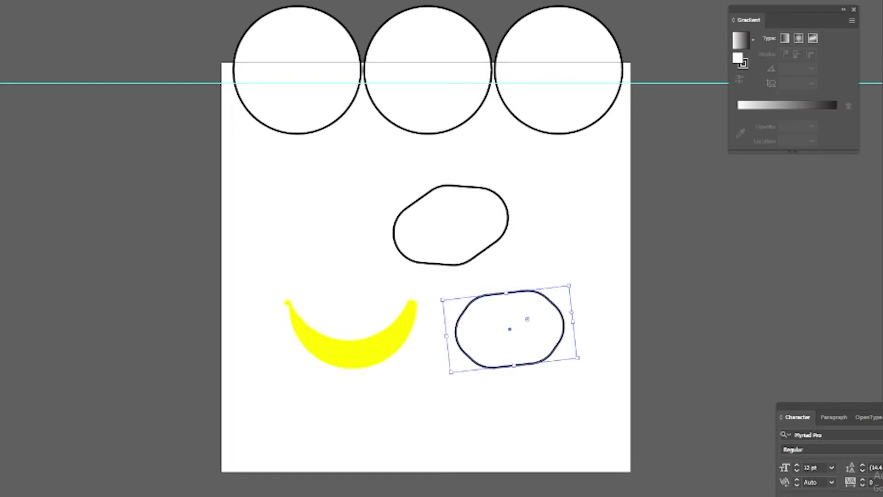
Move the rounded shape up-left, delete the yellow banana, and drag the left circle to the lower middle.
{"action": "left_click_drag", "start_coordinate": [511, 336], "coordinate": [323, 201]}
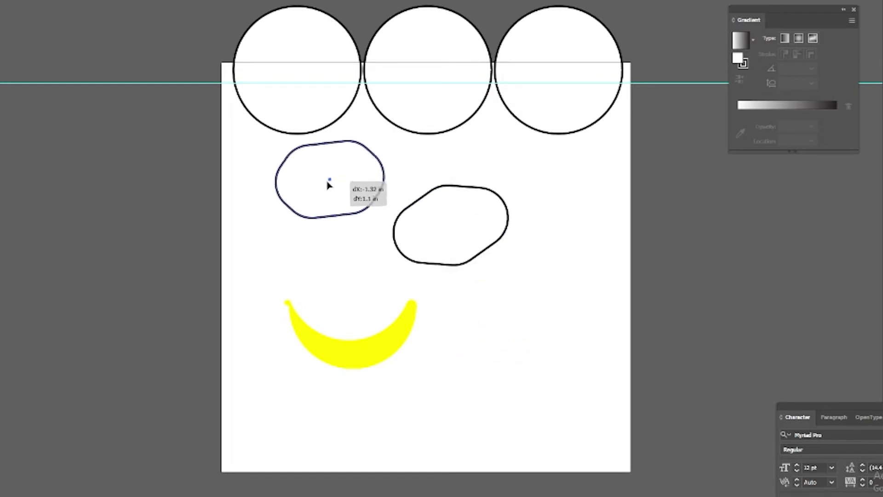
{"action": "left_click", "coordinate": [357, 345]}
{"action": "left_click_drag", "start_coordinate": [362, 355], "coordinate": [312, 396]}
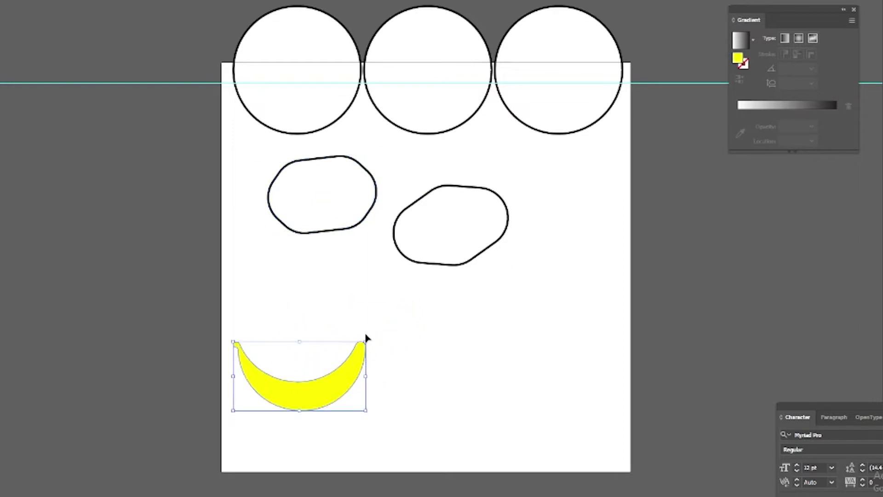
{"action": "key", "text": "Delete"}
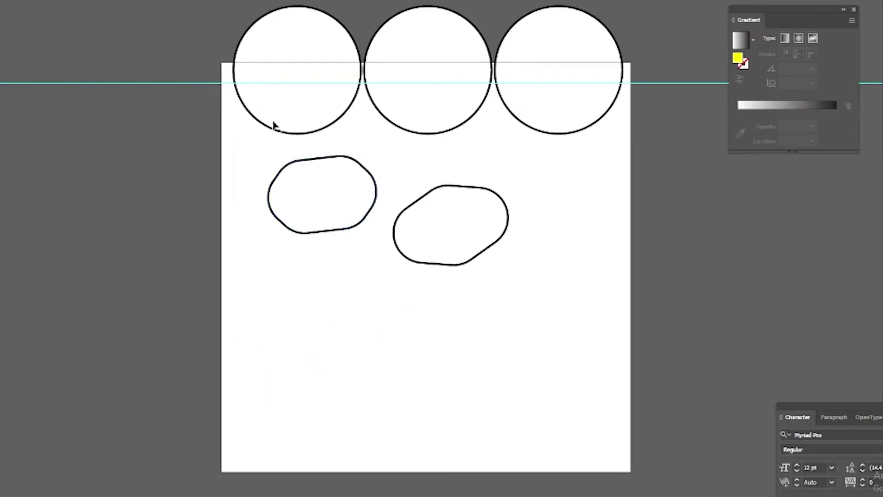
{"action": "mouse_move", "coordinate": [263, 130]}
{"action": "left_mouse_down"}
{"action": "mouse_move", "coordinate": [336, 408]}
{"action": "mouse_move", "coordinate": [368, 415]}
{"action": "left_mouse_up"}
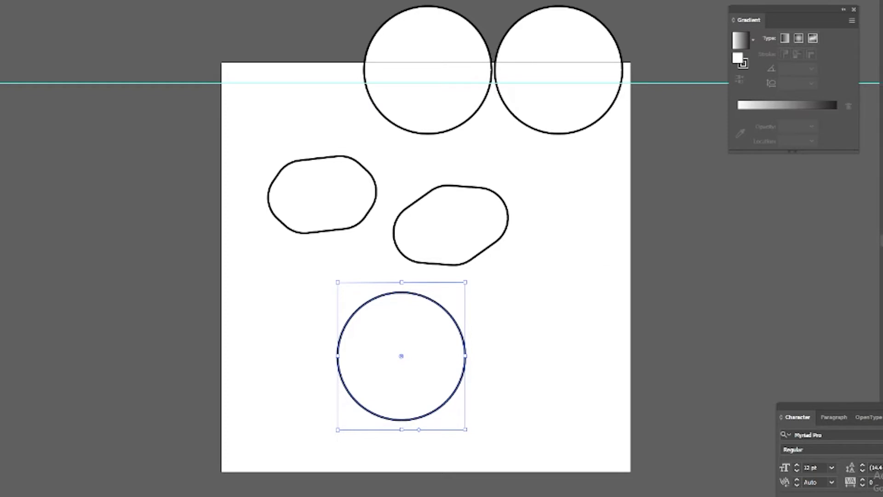
Fill the lower circle with the bright green swatch.
{"action": "double_click", "coordinate": [837, 111]}
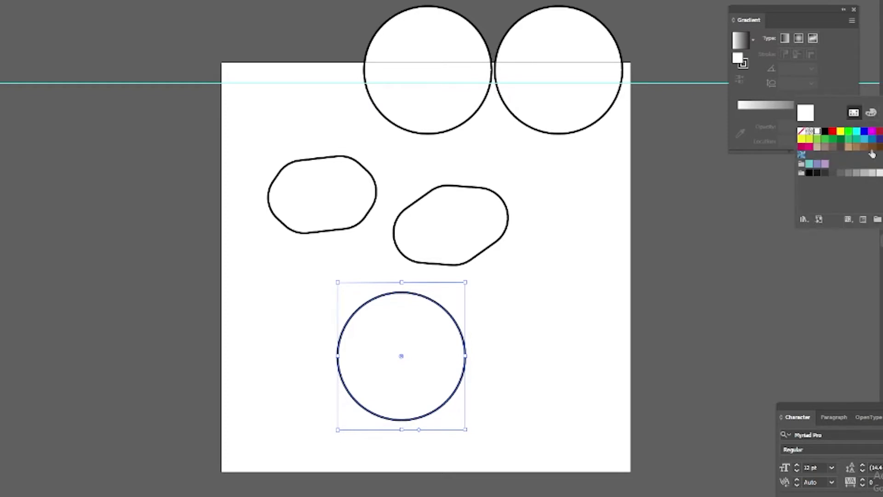
{"action": "left_click", "coordinate": [848, 132]}
{"action": "left_click", "coordinate": [421, 331]}
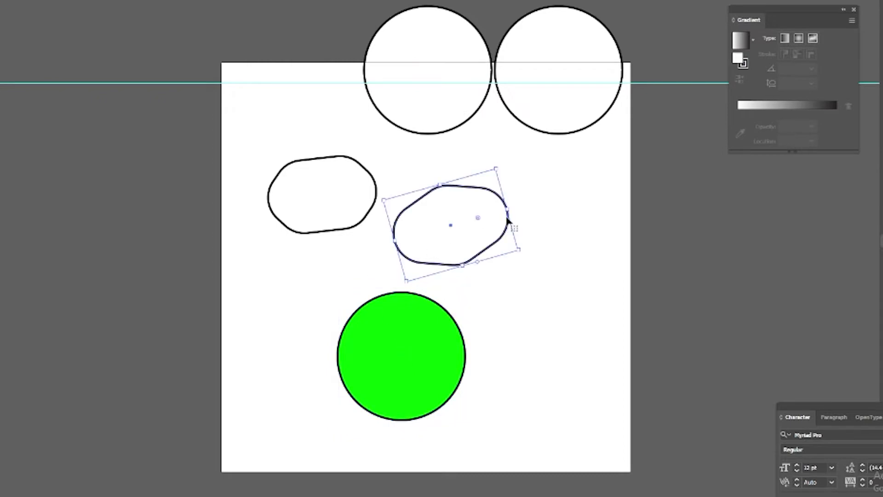
Park both rounded shapes off the artboard and nudge the green circle up-right.
{"action": "left_click_drag", "start_coordinate": [476, 213], "coordinate": [586, 164]}
{"action": "mouse_move", "coordinate": [309, 197]}
{"action": "left_mouse_down"}
{"action": "mouse_move", "coordinate": [194, 134]}
{"action": "mouse_move", "coordinate": [126, 118]}
{"action": "left_mouse_up"}
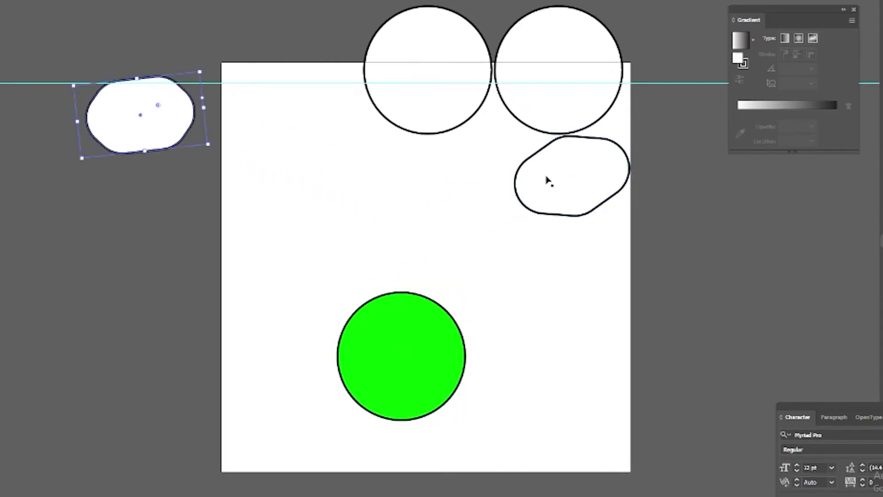
{"action": "left_click_drag", "start_coordinate": [546, 180], "coordinate": [681, 147]}
{"action": "left_click_drag", "start_coordinate": [410, 366], "coordinate": [435, 324]}
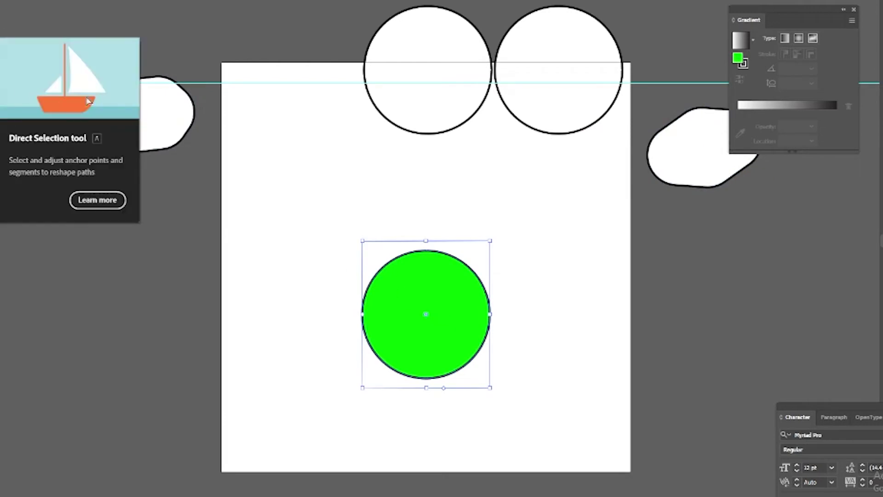
Pull the green circle's top anchors into a softly rounded point.
{"action": "left_click", "coordinate": [3, 46]}
{"action": "left_click_drag", "start_coordinate": [362, 214], "coordinate": [460, 270]}
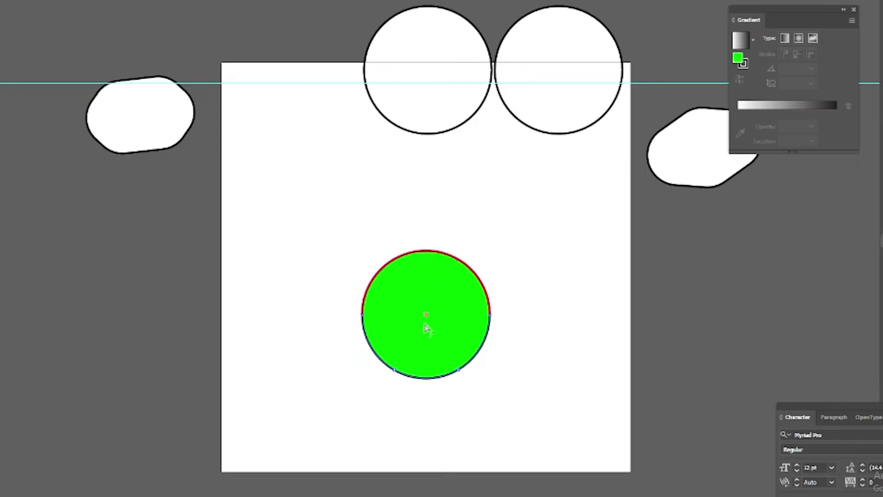
{"action": "mouse_move", "coordinate": [428, 315]}
{"action": "left_mouse_down"}
{"action": "mouse_move", "coordinate": [424, 137]}
{"action": "mouse_move", "coordinate": [423, 306]}
{"action": "mouse_move", "coordinate": [424, 231]}
{"action": "mouse_move", "coordinate": [404, 122]}
{"action": "mouse_move", "coordinate": [405, 201]}
{"action": "left_mouse_up"}
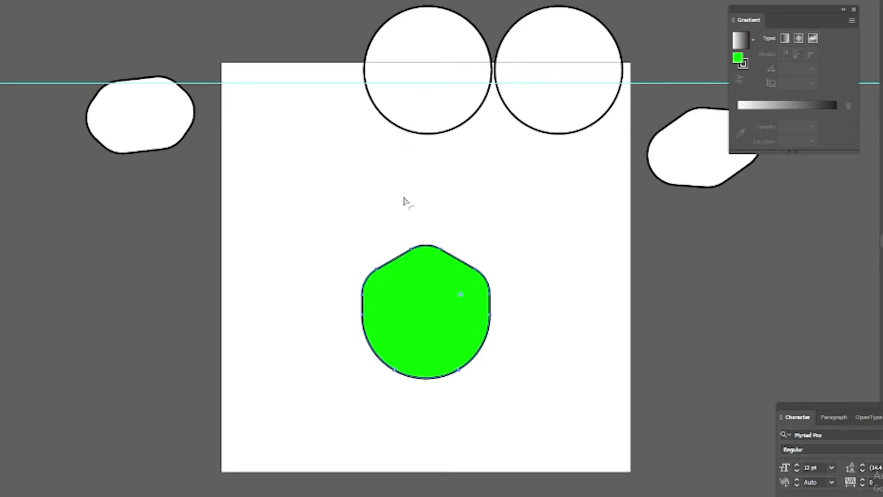
{"action": "left_click", "coordinate": [558, 307]}
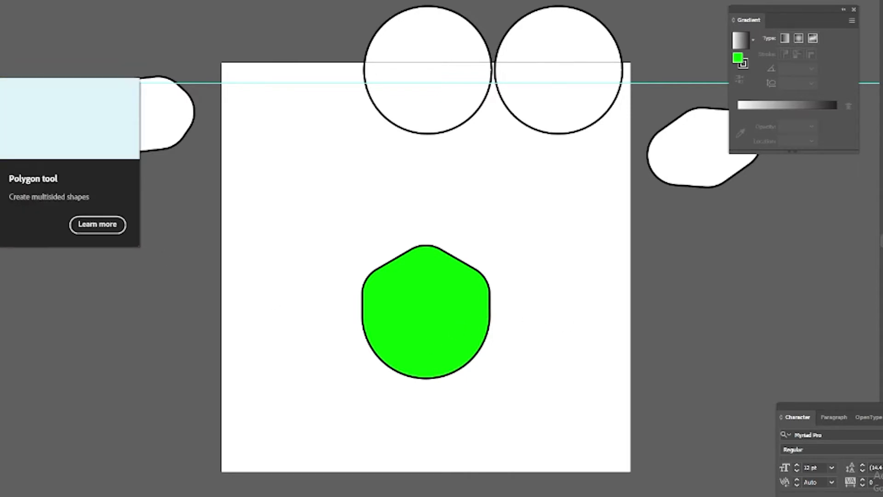
Round the green hexagon's corners with live-corner widgets into a near-circle.
{"action": "left_click_drag", "start_coordinate": [515, 430], "coordinate": [317, 343]}
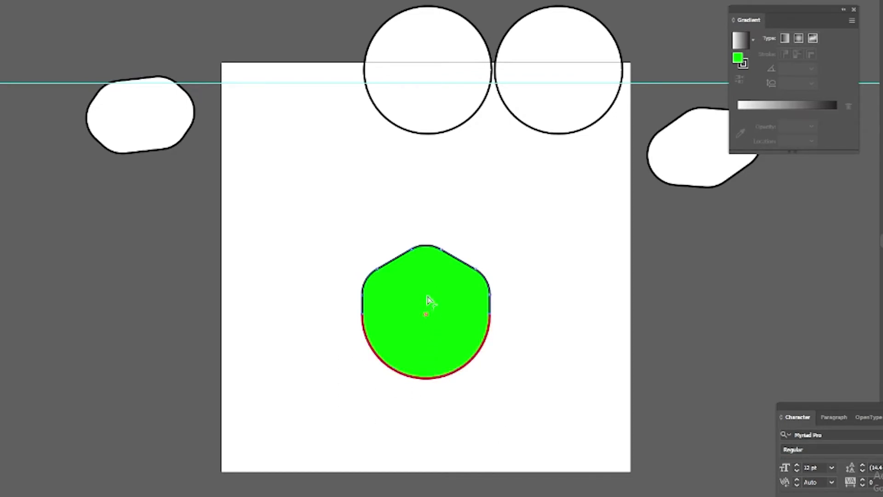
{"action": "key", "text": "ctrl+z"}
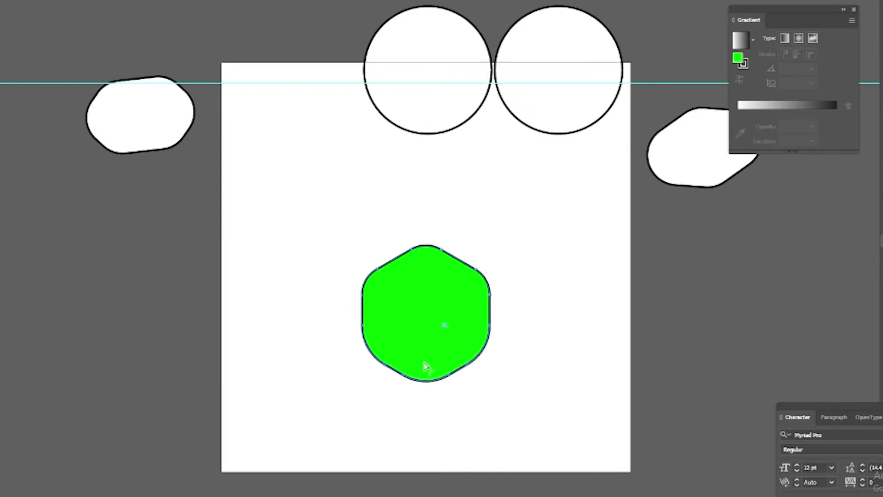
{"action": "left_click_drag", "start_coordinate": [412, 402], "coordinate": [532, 380]}
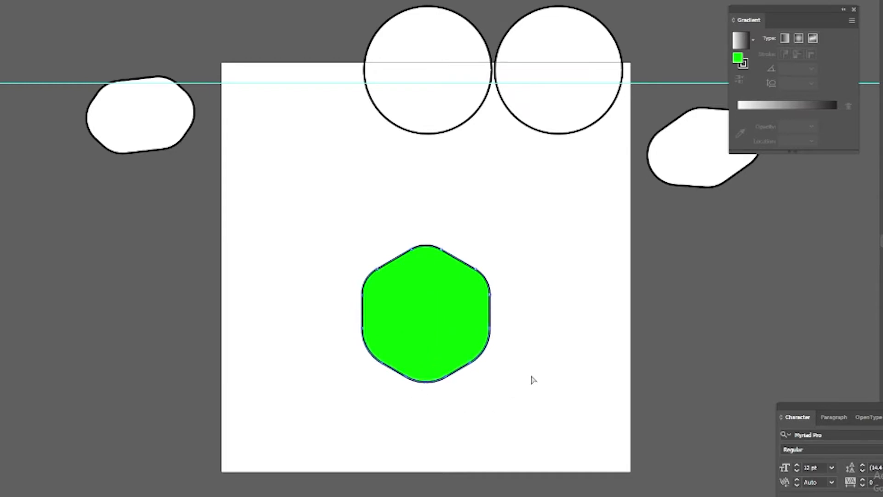
{"action": "left_click", "coordinate": [533, 379]}
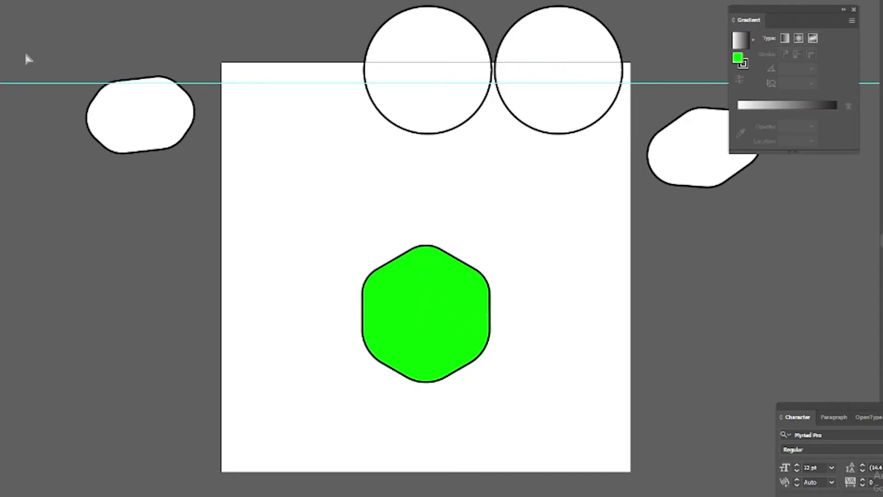
{"action": "mouse_move", "coordinate": [286, 219]}
{"action": "left_mouse_down"}
{"action": "mouse_move", "coordinate": [412, 316]}
{"action": "mouse_move", "coordinate": [425, 286]}
{"action": "mouse_move", "coordinate": [458, 294]}
{"action": "mouse_move", "coordinate": [425, 345]}
{"action": "mouse_move", "coordinate": [419, 294]}
{"action": "left_mouse_up"}
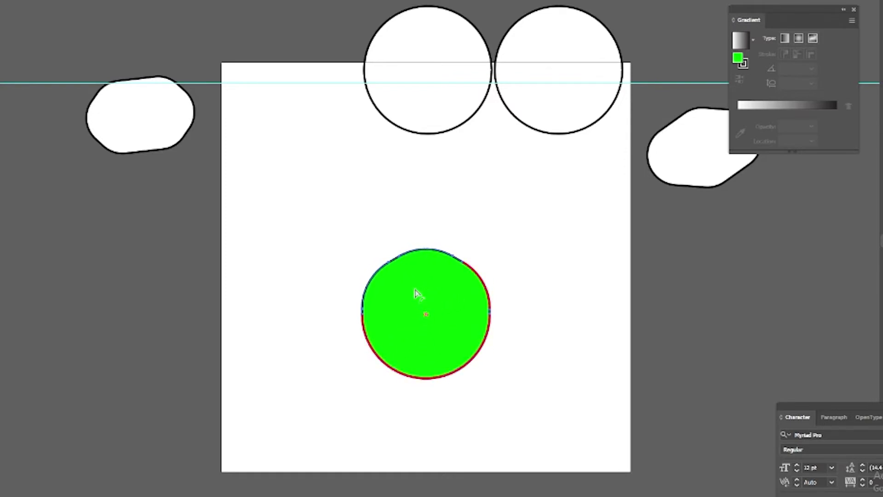
{"action": "left_click", "coordinate": [426, 242]}
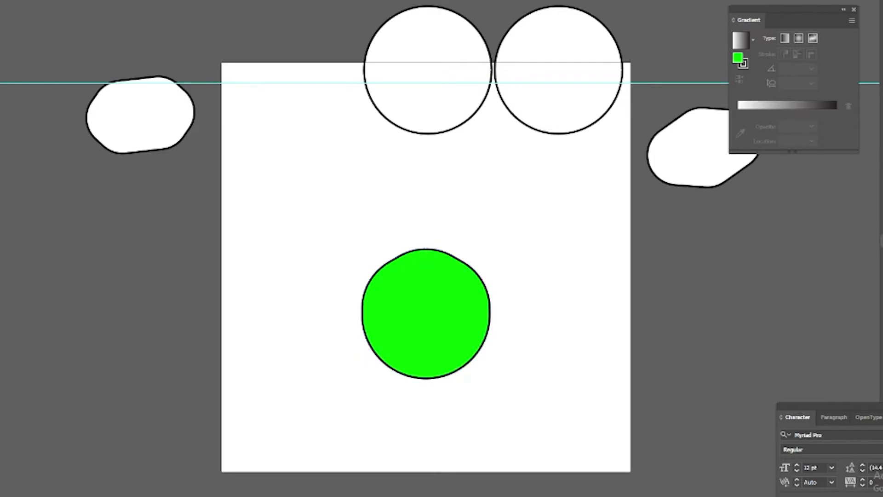
{"action": "left_click", "coordinate": [470, 300]}
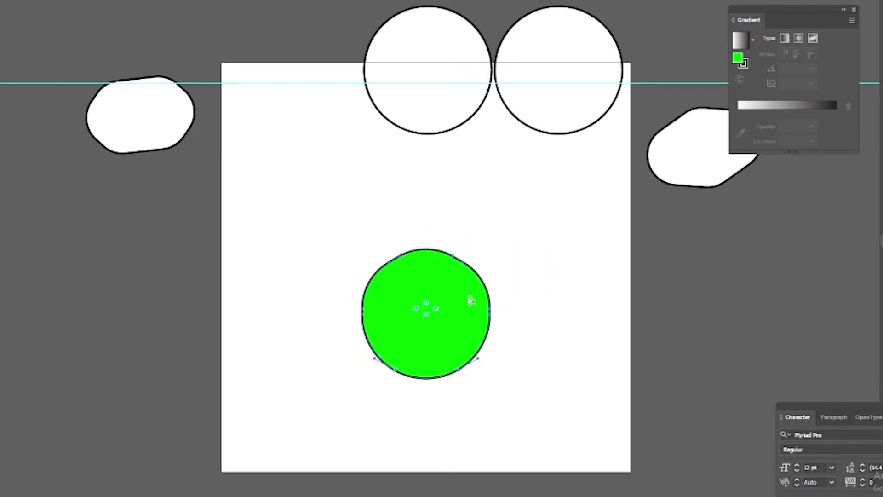
{"action": "mouse_move", "coordinate": [428, 309]}
{"action": "left_mouse_down"}
{"action": "mouse_move", "coordinate": [432, 329]}
{"action": "mouse_move", "coordinate": [420, 329]}
{"action": "mouse_move", "coordinate": [427, 254]}
{"action": "left_mouse_up"}
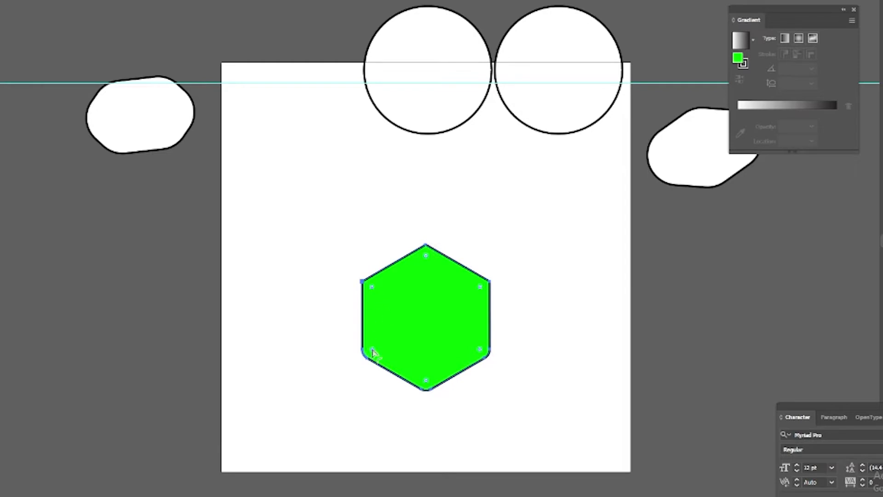
Fully round the upper-left corner and move the green shape up and left.
{"action": "key", "text": "v"}
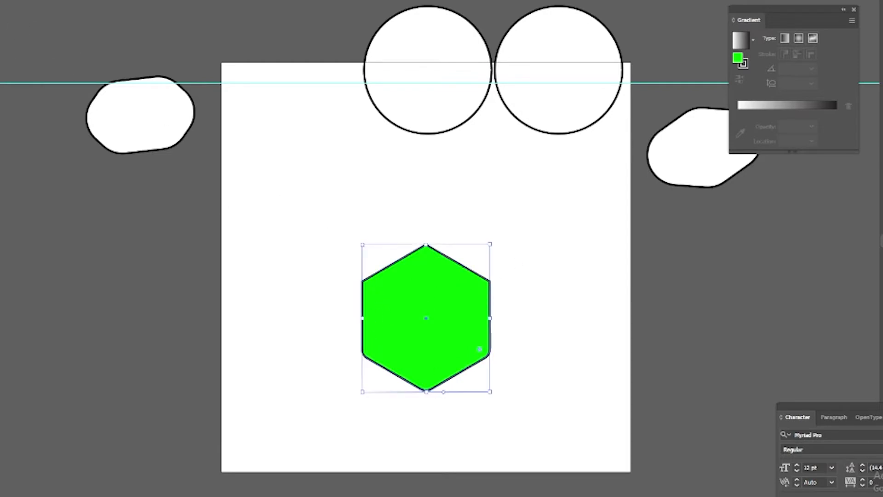
{"action": "key", "text": "a"}
{"action": "left_click_drag", "start_coordinate": [318, 243], "coordinate": [404, 312]}
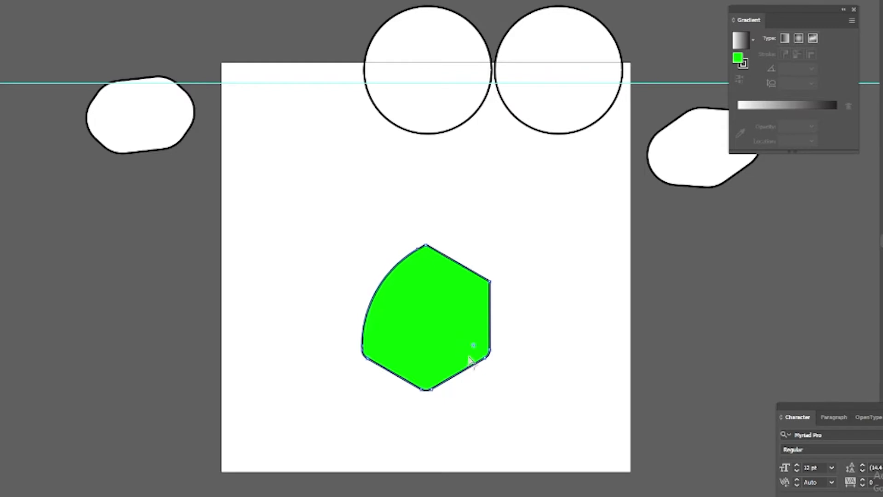
{"action": "mouse_move", "coordinate": [403, 311]}
{"action": "left_mouse_down"}
{"action": "mouse_move", "coordinate": [490, 370]}
{"action": "mouse_move", "coordinate": [434, 338]}
{"action": "mouse_move", "coordinate": [452, 345]}
{"action": "left_mouse_up"}
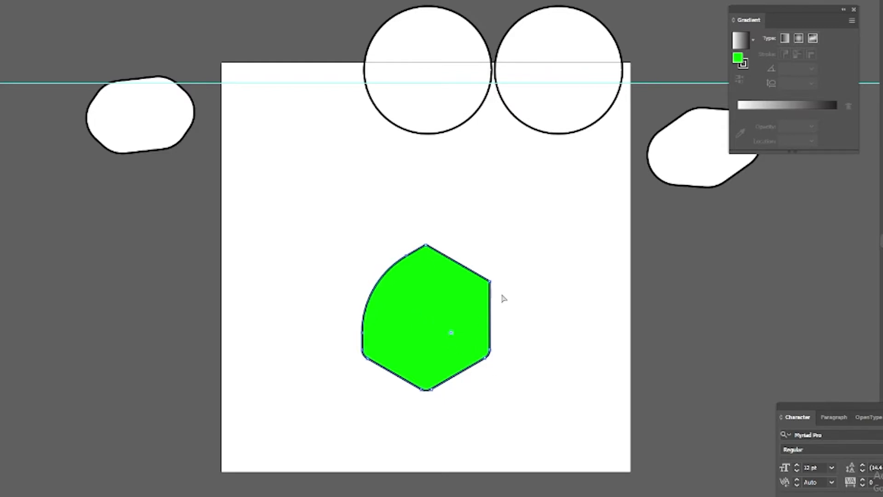
{"action": "key", "text": "v"}
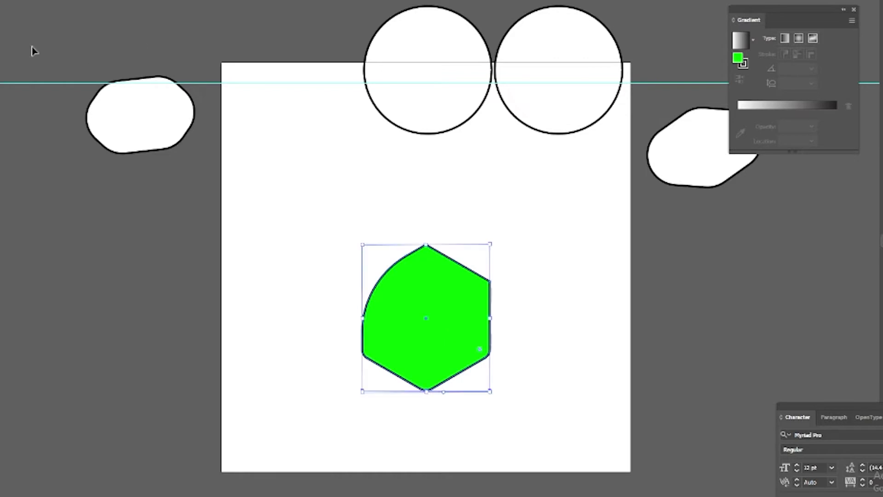
{"action": "left_click_drag", "start_coordinate": [426, 321], "coordinate": [330, 275]}
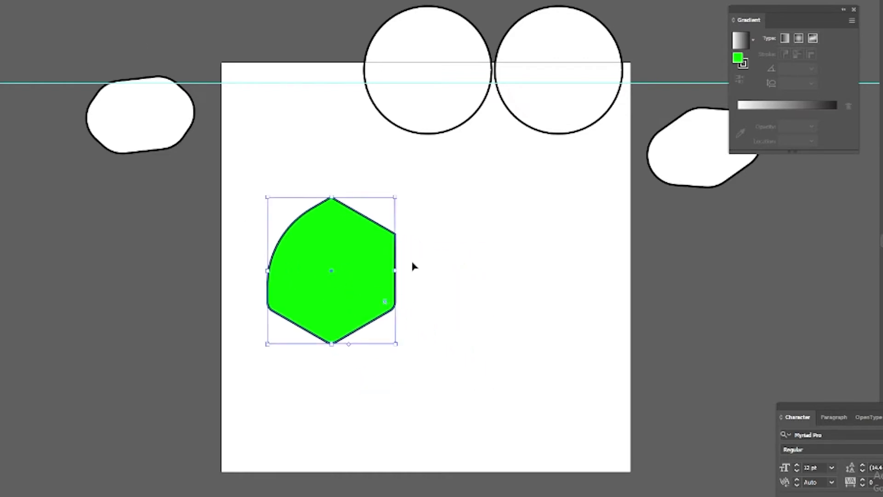
{"action": "left_click", "coordinate": [477, 265]}
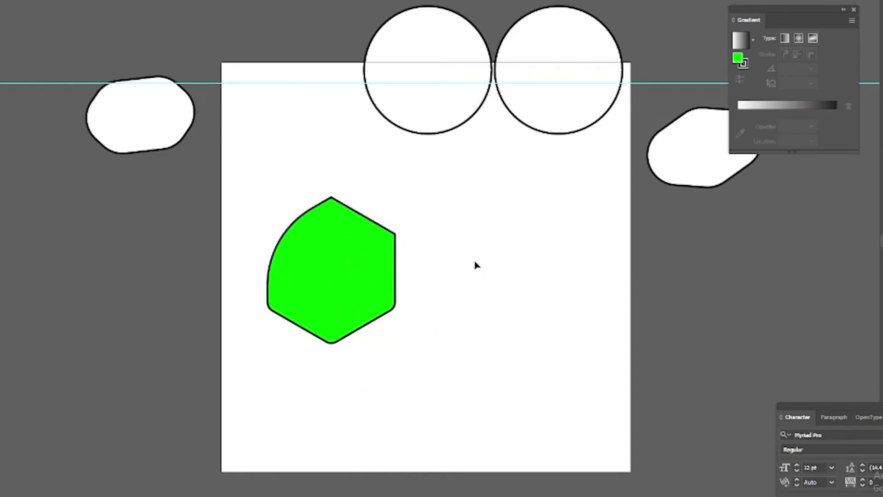
{"action": "left_click", "coordinate": [386, 299]}
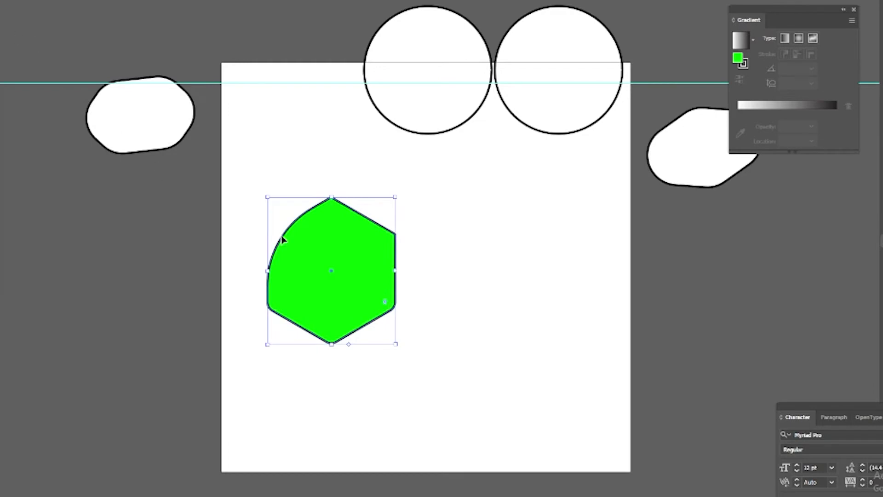
{"action": "left_click_drag", "start_coordinate": [330, 268], "coordinate": [349, 271]}
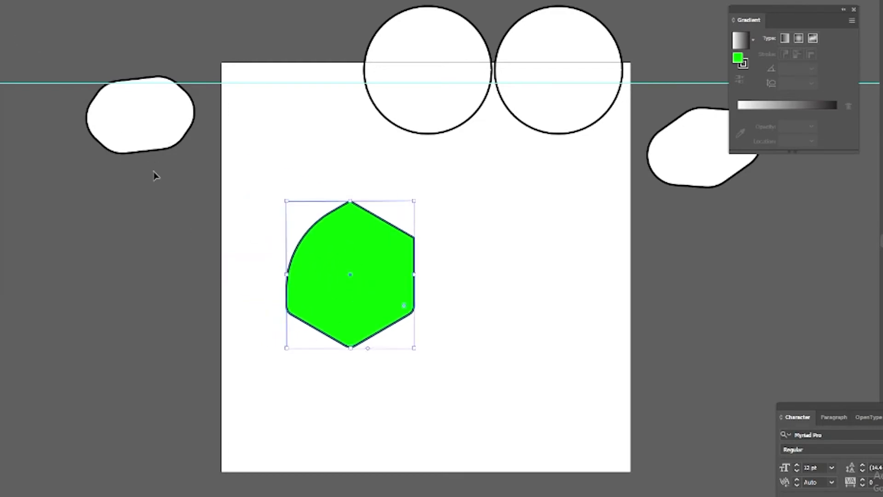
Round the right and bottom corners into one curve, leaving a sharp lower-left point.
{"action": "key", "text": "a"}
{"action": "left_click", "coordinate": [297, 307]}
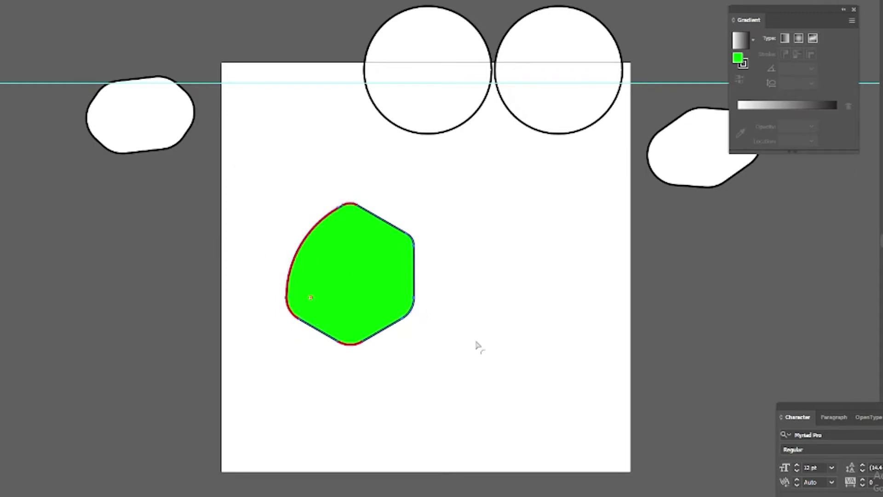
{"action": "left_click_drag", "start_coordinate": [477, 346], "coordinate": [142, 193]}
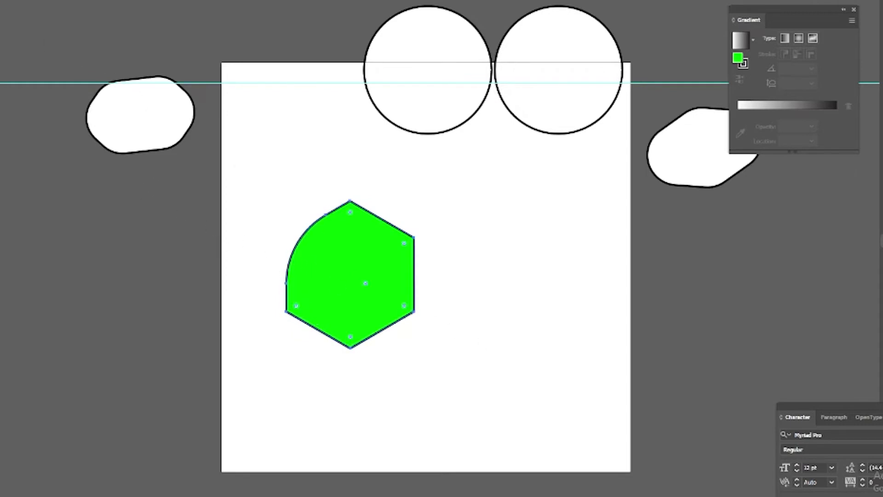
{"action": "mouse_move", "coordinate": [262, 166]}
{"action": "left_mouse_down"}
{"action": "mouse_move", "coordinate": [371, 251]}
{"action": "mouse_move", "coordinate": [357, 223]}
{"action": "left_mouse_up"}
{"action": "left_click_drag", "start_coordinate": [492, 199], "coordinate": [341, 399]}
{"action": "mouse_move", "coordinate": [405, 246]}
{"action": "left_mouse_down"}
{"action": "mouse_move", "coordinate": [351, 272]}
{"action": "mouse_move", "coordinate": [411, 229]}
{"action": "mouse_move", "coordinate": [301, 312]}
{"action": "left_mouse_up"}
Move the green teardrop toward centre and rotate it so its point faces down.
{"action": "key", "text": "v"}
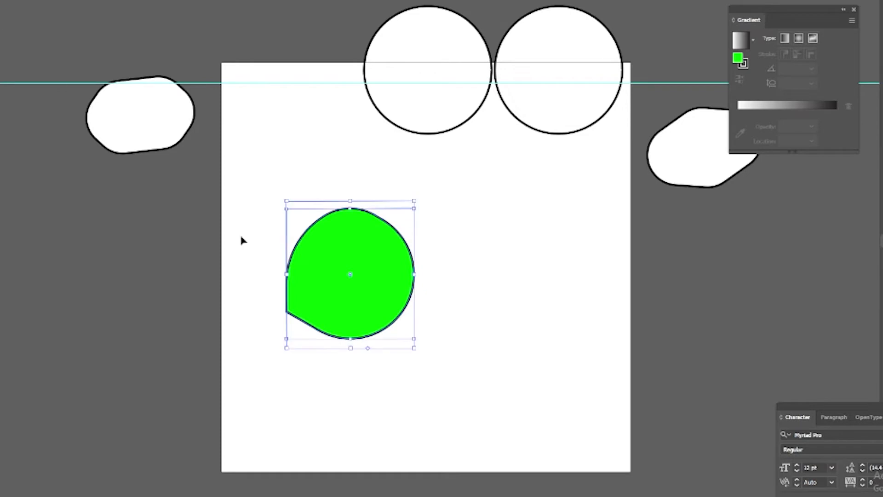
{"action": "left_click", "coordinate": [241, 241]}
{"action": "left_click_drag", "start_coordinate": [364, 278], "coordinate": [454, 265]}
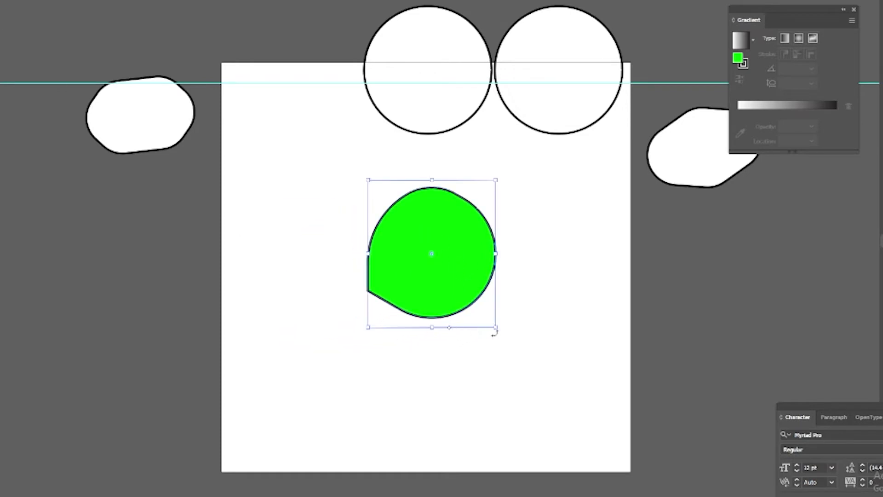
{"action": "left_click_drag", "start_coordinate": [495, 332], "coordinate": [504, 227]}
{"action": "left_click", "coordinate": [550, 343]}
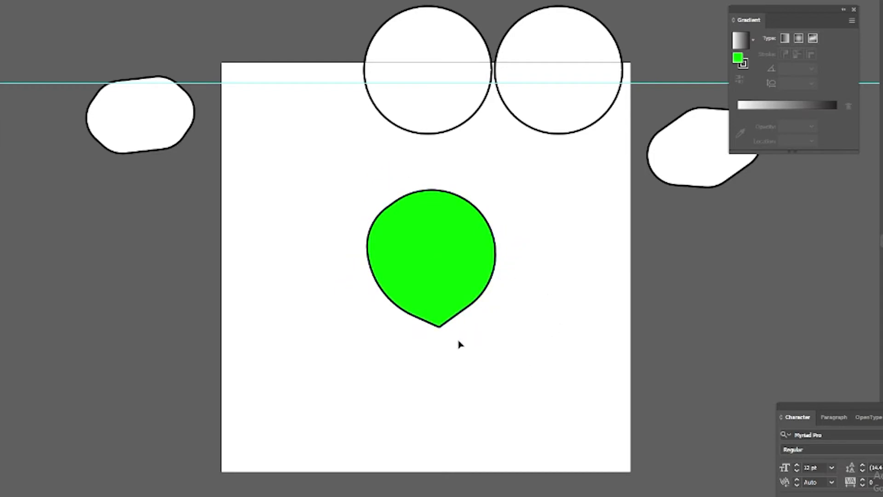
{"action": "key", "text": "ctrl+z"}
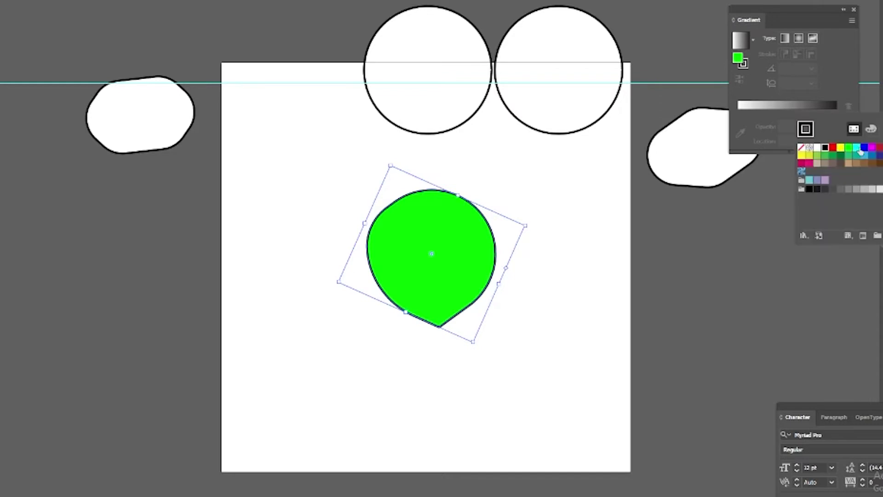
Give the balloon a green outline and move it to the artboard's upper left.
{"action": "left_click", "coordinate": [848, 149]}
{"action": "key", "text": "Escape"}
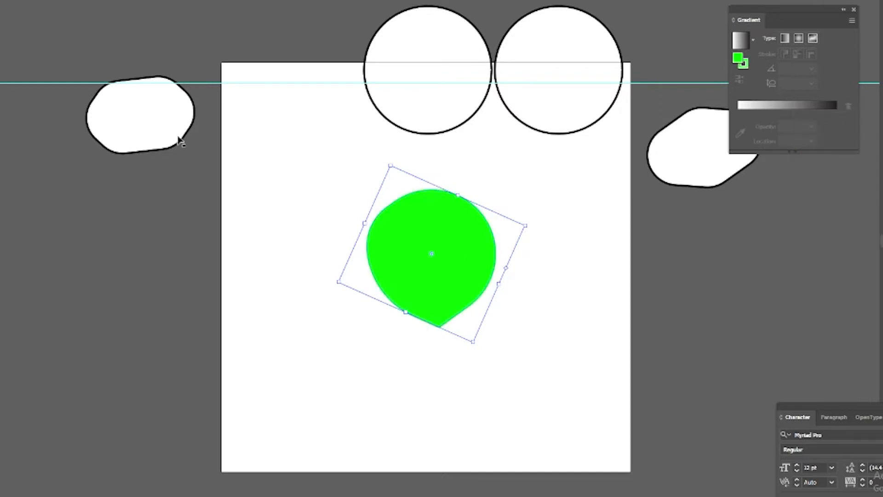
{"action": "key", "text": "a"}
{"action": "left_click", "coordinate": [529, 324]}
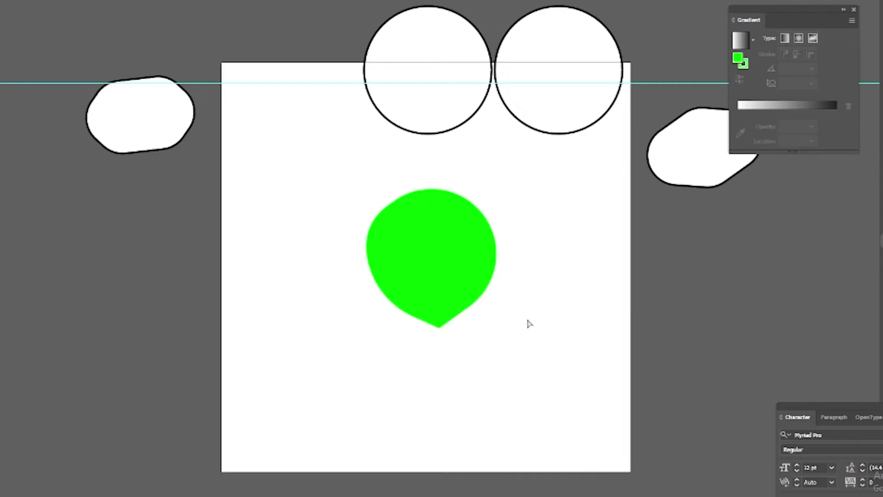
{"action": "left_click_drag", "start_coordinate": [428, 274], "coordinate": [341, 216]}
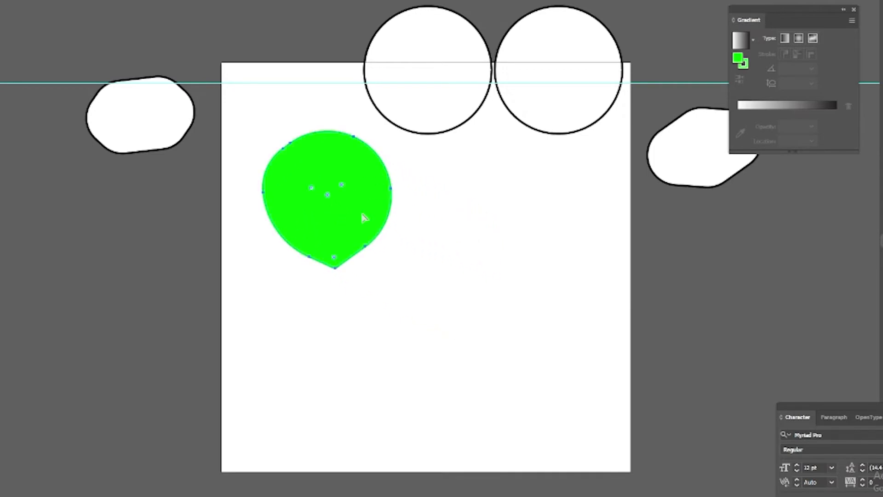
{"action": "key", "text": "v"}
{"action": "left_click", "coordinate": [362, 251]}
{"action": "left_click", "coordinate": [337, 209]}
{"action": "left_click", "coordinate": [374, 254]}
{"action": "left_click", "coordinate": [380, 261]}
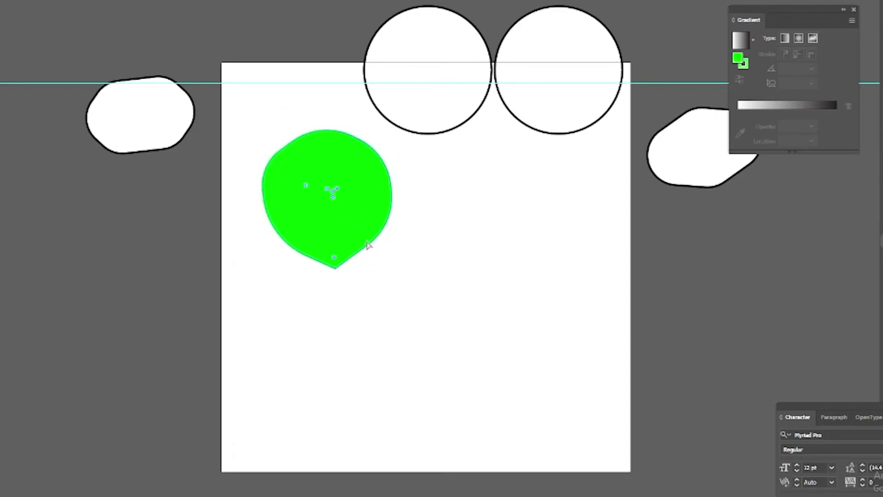
{"action": "left_click", "coordinate": [339, 213]}
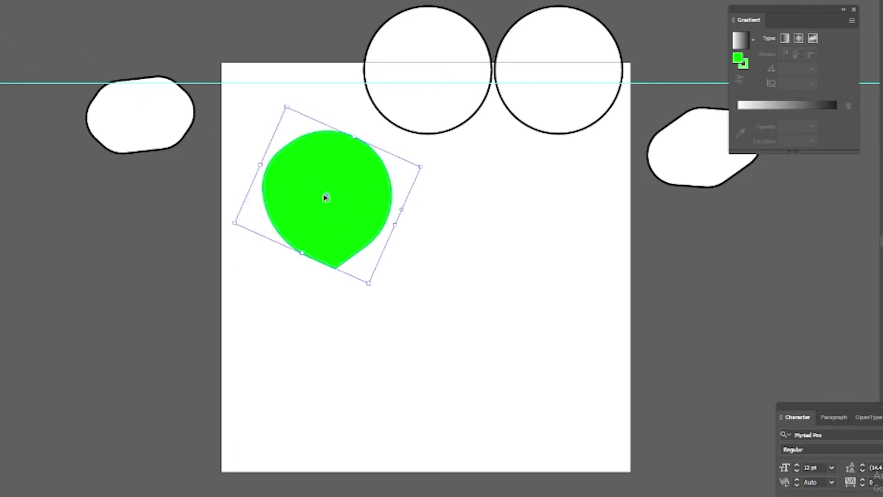
Place a copy of the balloon beside the original and try resizing it.
{"action": "key", "text": "a"}
{"action": "mouse_move", "coordinate": [363, 223]}
{"action": "left_mouse_down"}
{"action": "mouse_move", "coordinate": [347, 249]}
{"action": "mouse_move", "coordinate": [478, 252]}
{"action": "mouse_move", "coordinate": [331, 250]}
{"action": "mouse_move", "coordinate": [478, 246]}
{"action": "left_mouse_up"}
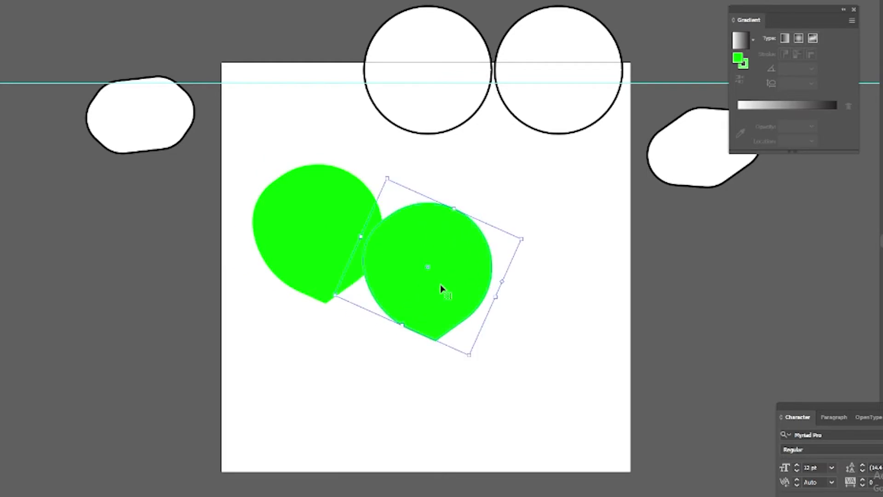
{"action": "mouse_move", "coordinate": [550, 198]}
{"action": "left_mouse_down"}
{"action": "mouse_move", "coordinate": [529, 202]}
{"action": "mouse_move", "coordinate": [551, 195]}
{"action": "left_mouse_up"}
{"action": "left_click_drag", "start_coordinate": [499, 311], "coordinate": [499, 311]}
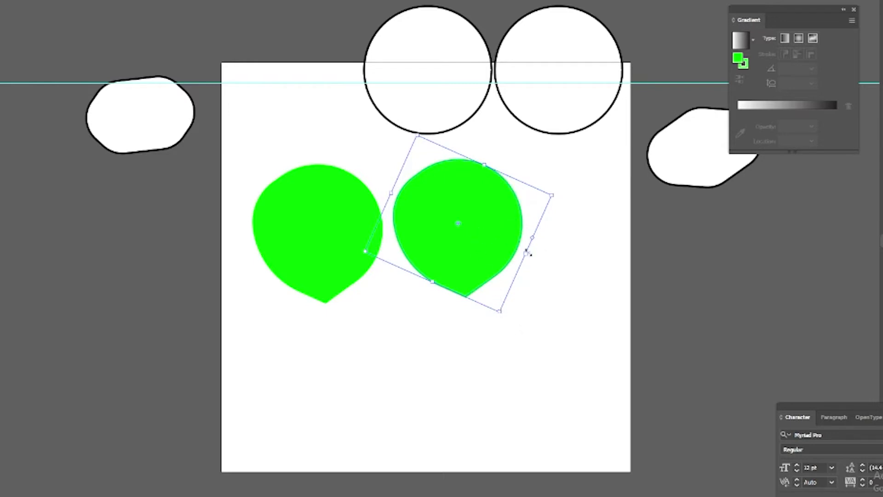
{"action": "left_click_drag", "start_coordinate": [529, 253], "coordinate": [525, 246]}
{"action": "left_click", "coordinate": [557, 271]}
Overlap the second balloon onto the first near the artboard's upper left.
{"action": "left_click_drag", "start_coordinate": [456, 232], "coordinate": [455, 326]}
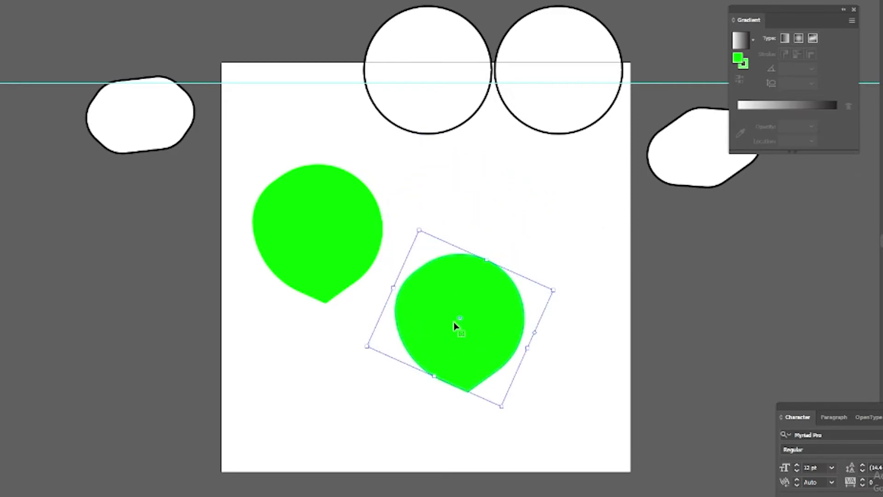
{"action": "left_click_drag", "start_coordinate": [422, 232], "coordinate": [426, 233]}
{"action": "mouse_move", "coordinate": [483, 349]}
{"action": "left_mouse_down"}
{"action": "mouse_move", "coordinate": [339, 184]}
{"action": "mouse_move", "coordinate": [333, 189]}
{"action": "left_mouse_up"}
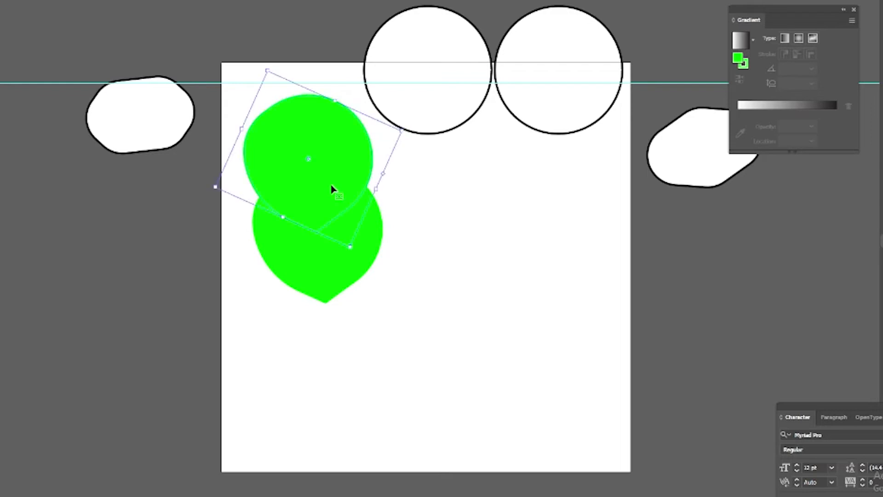
{"action": "left_click", "coordinate": [371, 238]}
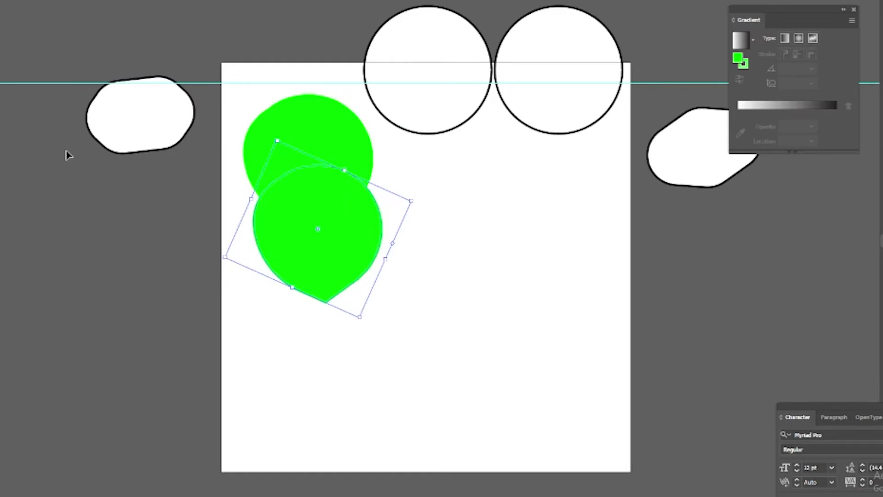
{"action": "key", "text": "a"}
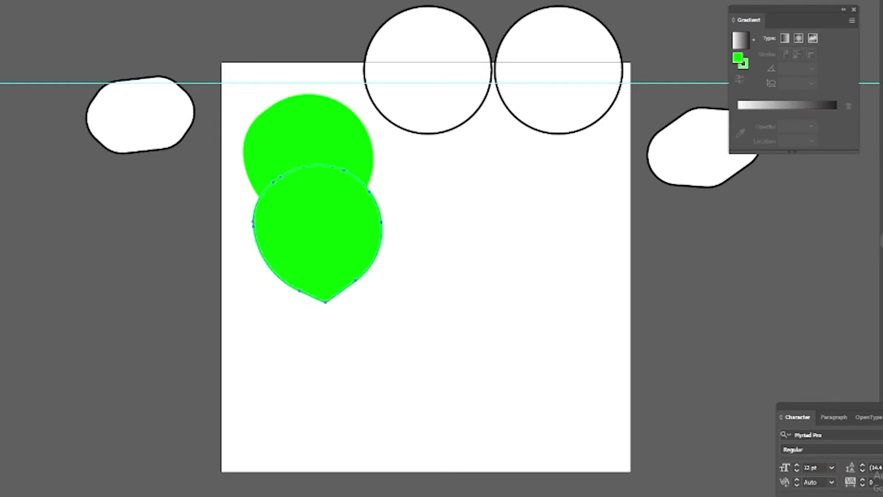
Try Minus Front, Intersect and Exclude on the two green balloons, keeping Exclude.
{"action": "left_click", "coordinate": [302, 138]}
{"action": "left_click", "coordinate": [347, 261], "text": "shift"}
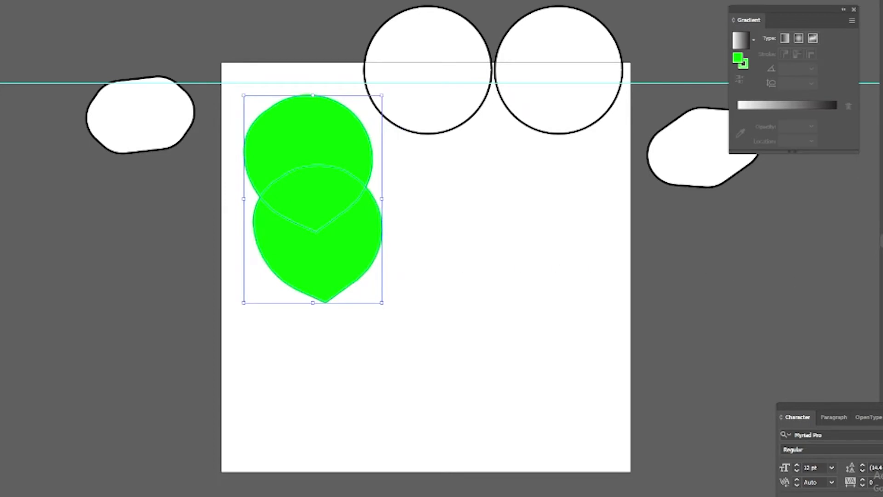
{"action": "key", "text": "ctrl+4"}
{"action": "key", "text": "ctrl+z"}
{"action": "key", "text": "ctrl+5"}
{"action": "key", "text": "ctrl+z"}
{"action": "key", "text": "ctrl+8"}
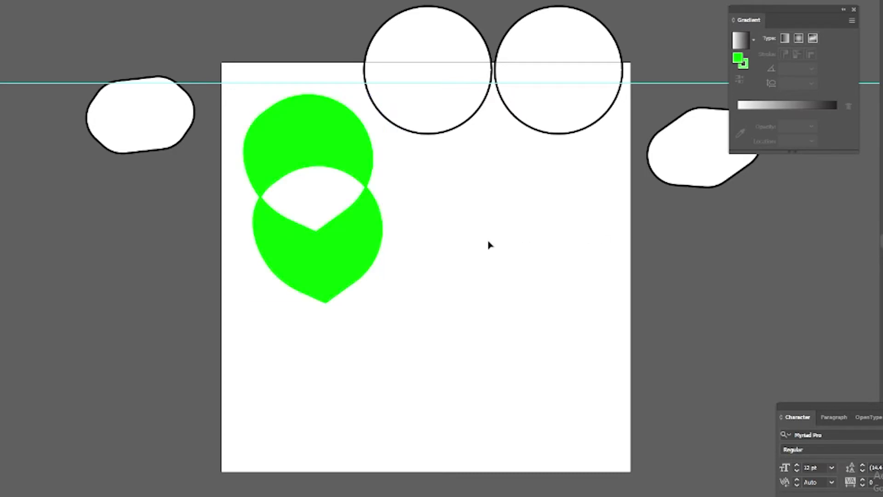
{"action": "left_click", "coordinate": [490, 245]}
{"action": "left_click", "coordinate": [317, 245]}
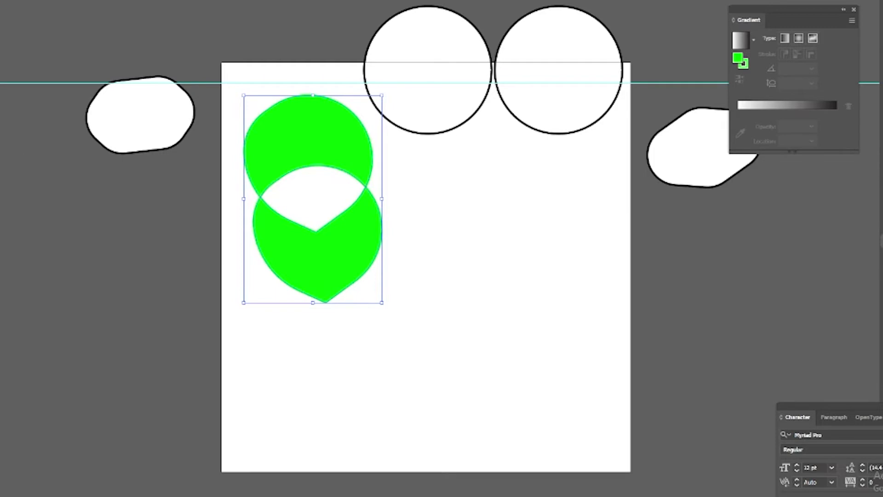
Fill the white hole into the top shape and move the balloons to the artboard centre.
{"action": "key", "text": "a"}
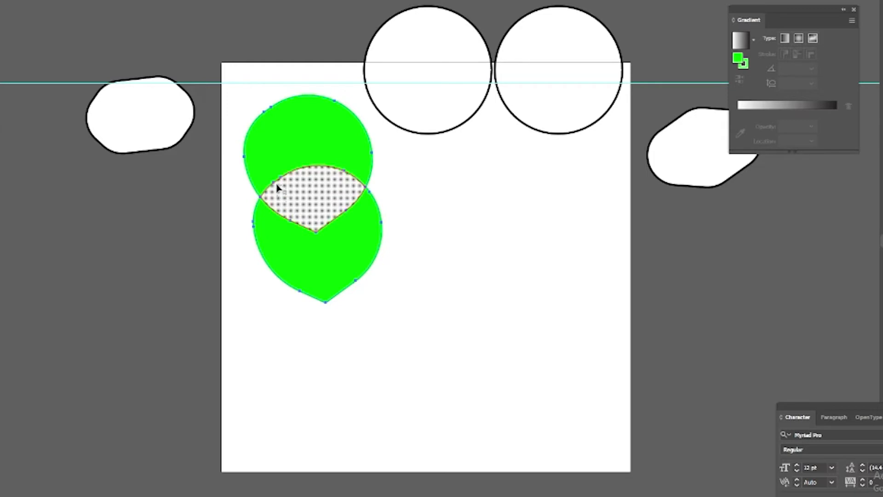
{"action": "left_click_drag", "start_coordinate": [276, 189], "coordinate": [272, 170]}
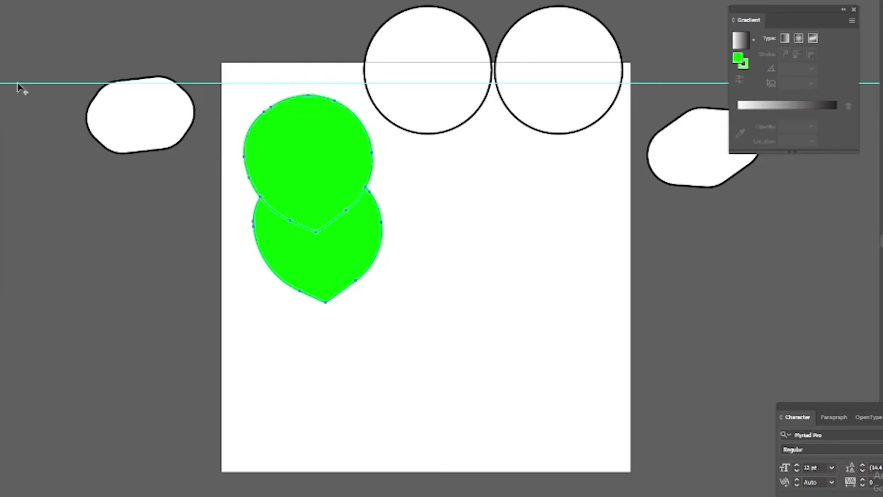
{"action": "key", "text": "v"}
{"action": "left_click", "coordinate": [506, 274]}
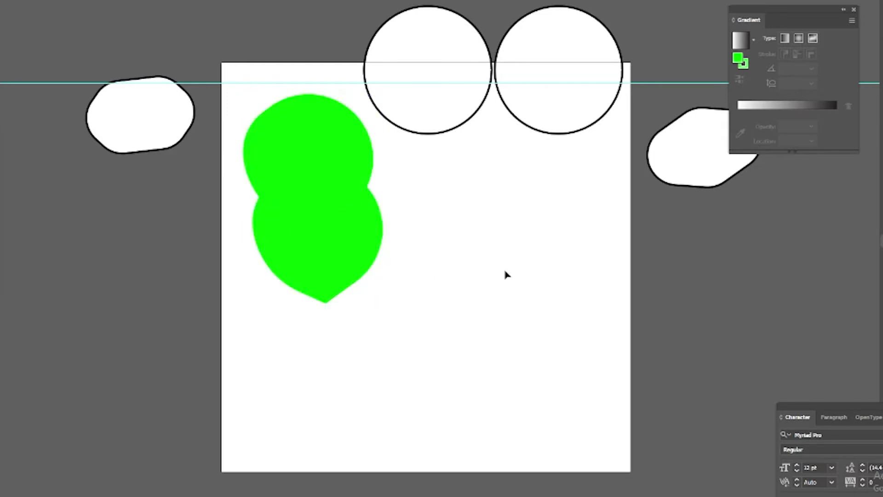
{"action": "left_click", "coordinate": [312, 179]}
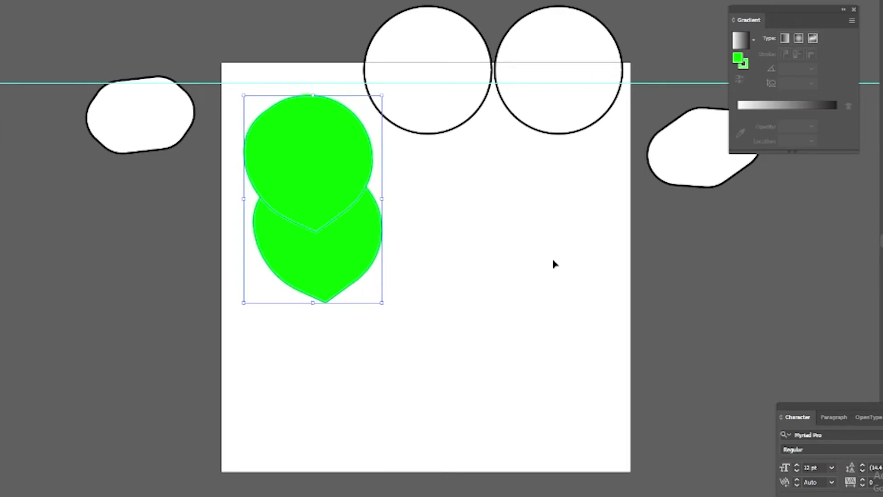
{"action": "left_click_drag", "start_coordinate": [361, 242], "coordinate": [480, 288]}
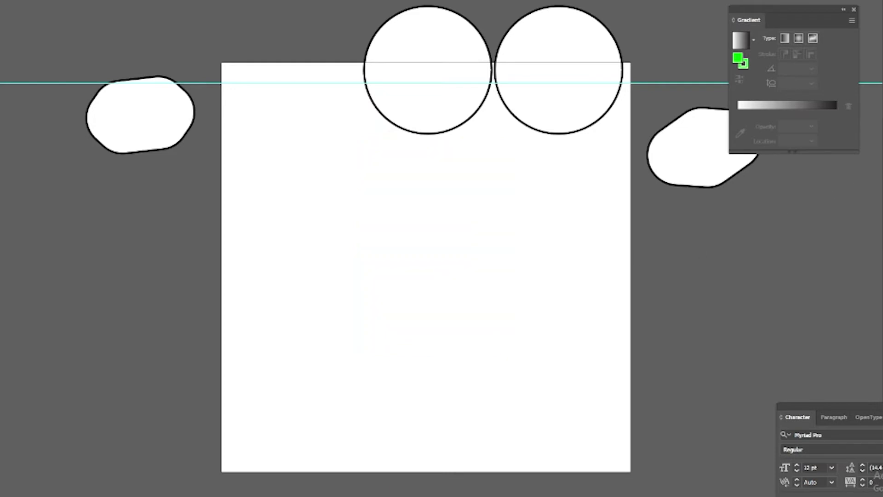
Give the two green balloons a black outline from the Swatches panel.
{"action": "key", "text": "ctrl+z"}
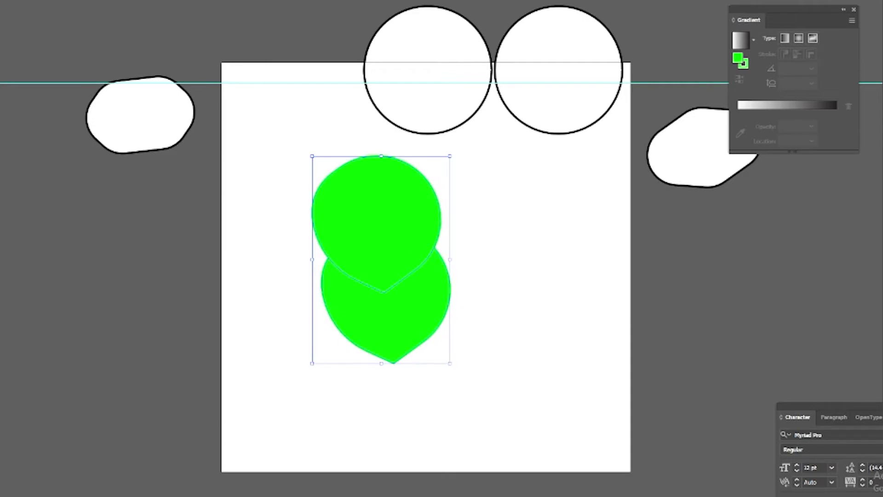
{"action": "key", "text": "ctrl+F10"}
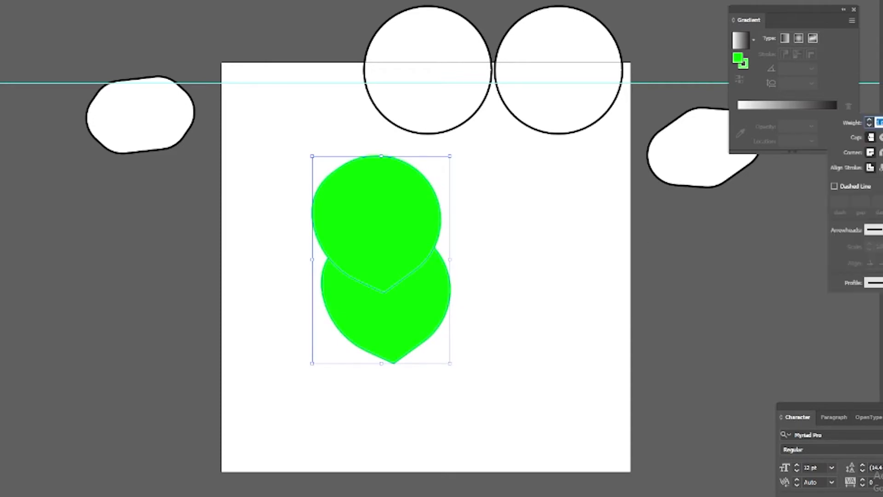
{"action": "key", "text": "Escape"}
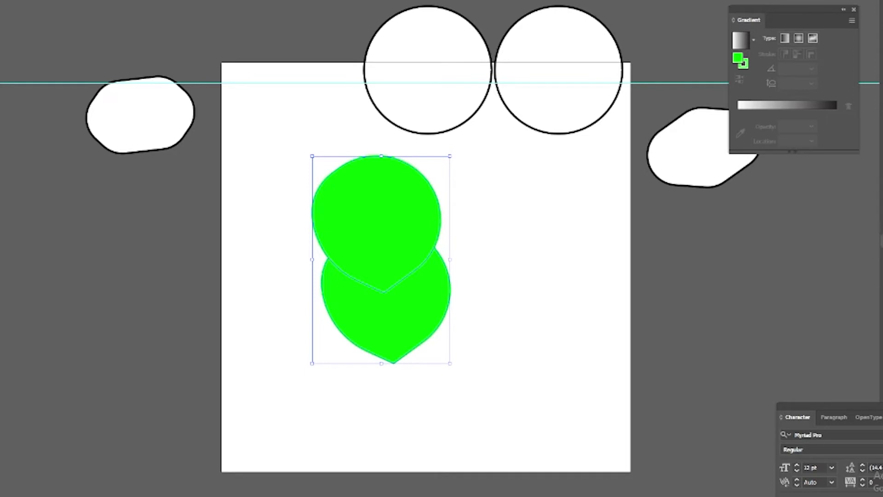
{"action": "left_click", "coordinate": [881, 128]}
{"action": "left_click", "coordinate": [826, 147]}
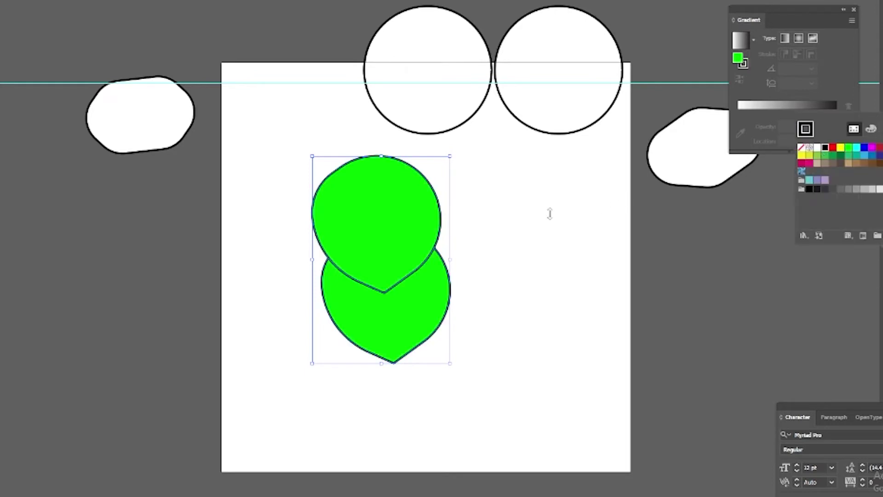
{"action": "left_click", "coordinate": [539, 317]}
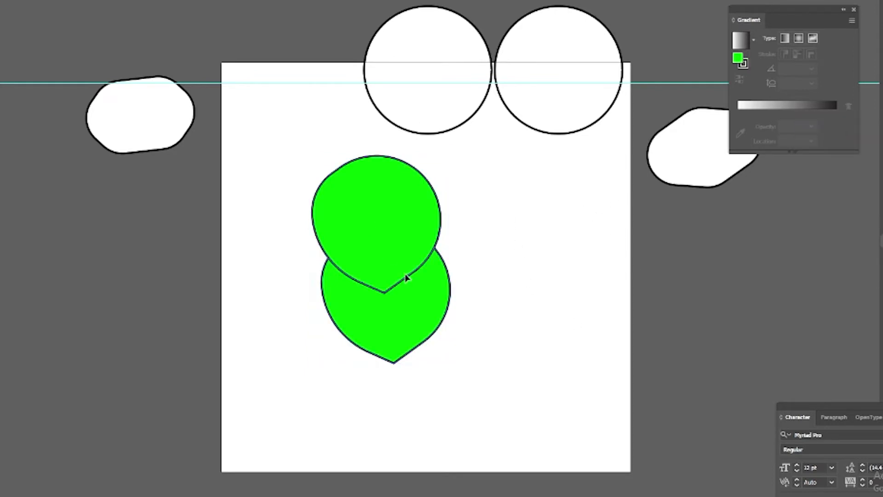
Move the balloon pair up-left and scale it down with the corner handle.
{"action": "left_click_drag", "start_coordinate": [427, 293], "coordinate": [392, 274]}
{"action": "left_click_drag", "start_coordinate": [413, 344], "coordinate": [391, 321]}
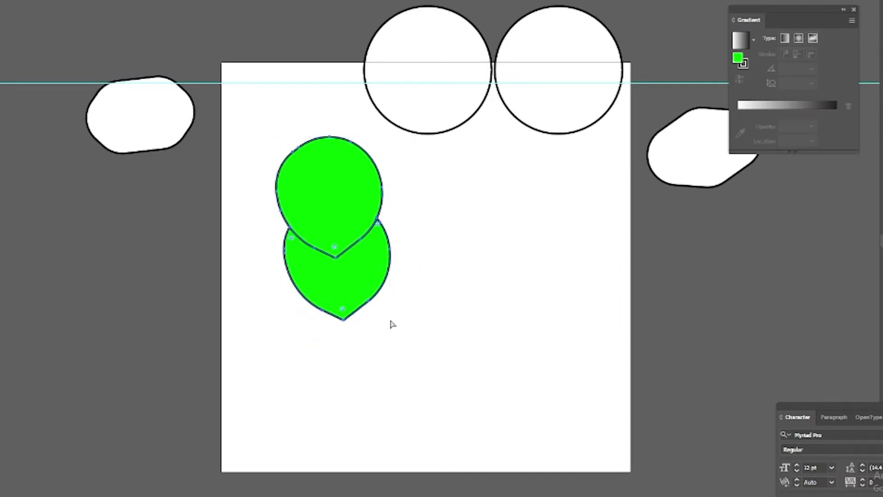
{"action": "key", "text": "ctrl+z"}
{"action": "left_click_drag", "start_coordinate": [414, 344], "coordinate": [381, 292]}
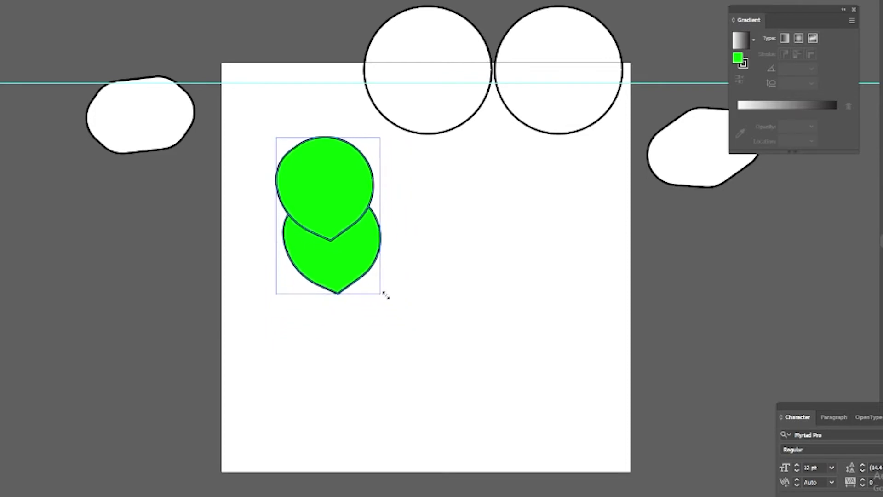
{"action": "left_click", "coordinate": [404, 232]}
{"action": "left_click", "coordinate": [373, 231]}
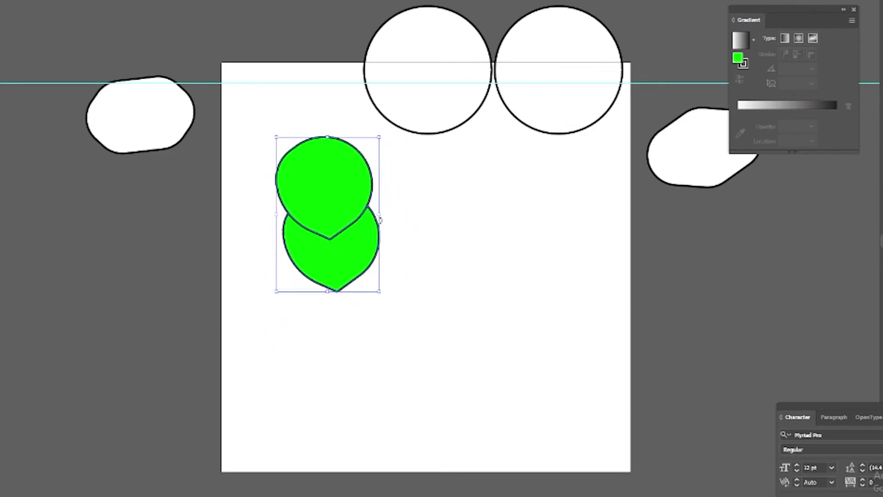
Try reshaping the lower balloon's point and shifting the upper one, then undo both.
{"action": "key", "text": "a"}
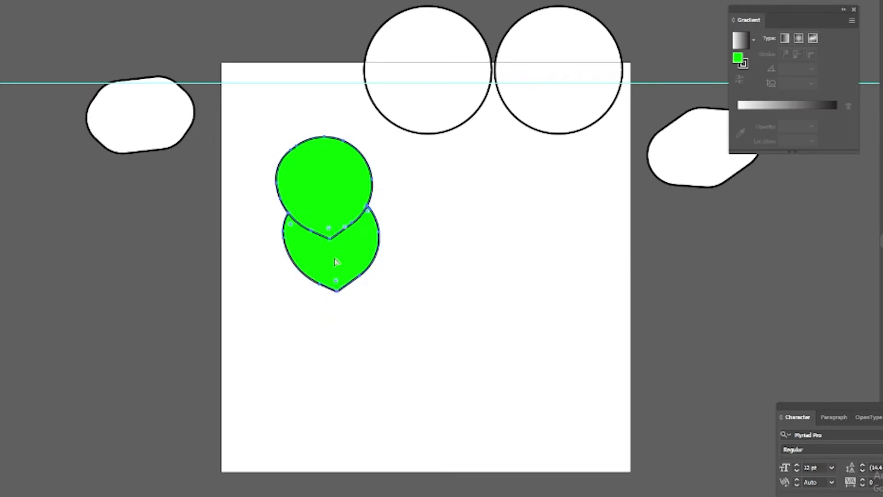
{"action": "left_click_drag", "start_coordinate": [508, 226], "coordinate": [252, 322]}
{"action": "left_click_drag", "start_coordinate": [338, 293], "coordinate": [344, 321]}
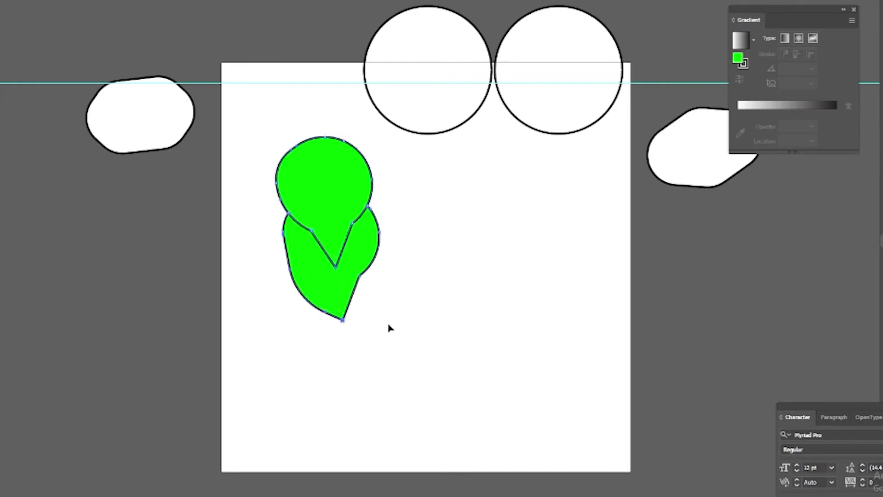
{"action": "key", "text": "v"}
{"action": "key", "text": "ctrl+z"}
{"action": "left_click", "coordinate": [428, 311]}
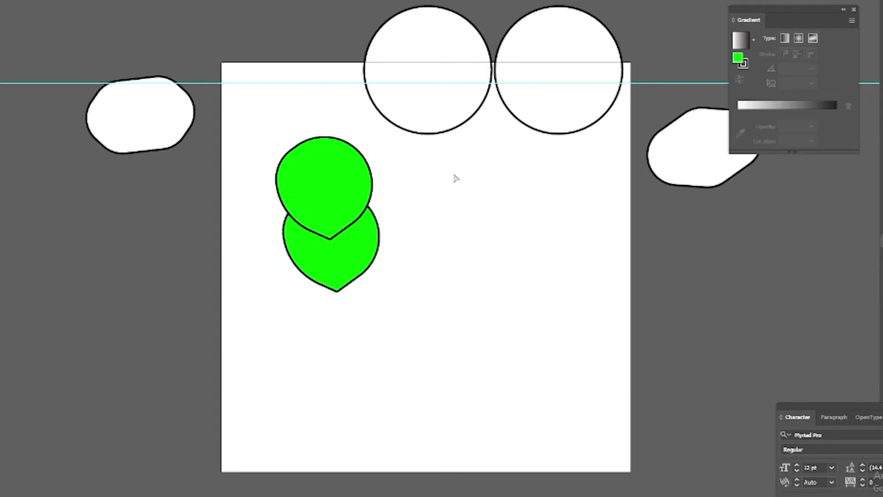
{"action": "left_click_drag", "start_coordinate": [369, 210], "coordinate": [445, 230]}
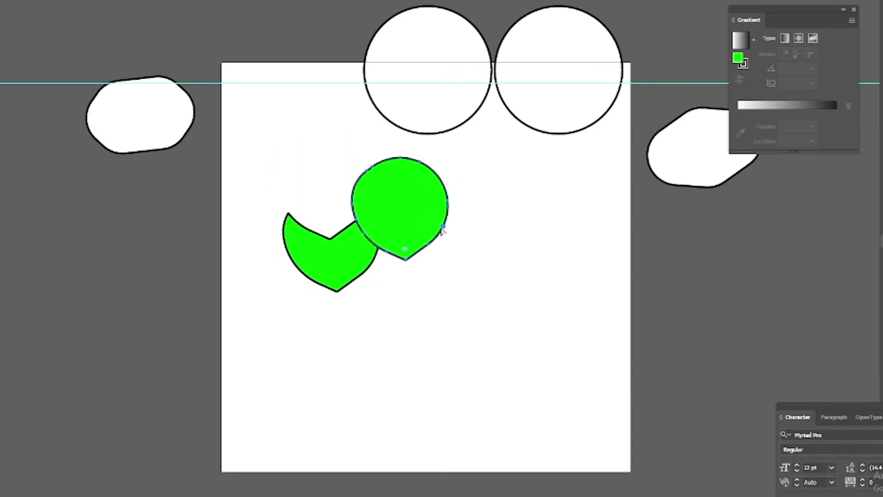
{"action": "key", "text": "ctrl+z"}
{"action": "key", "text": "ctrl+shift+z"}
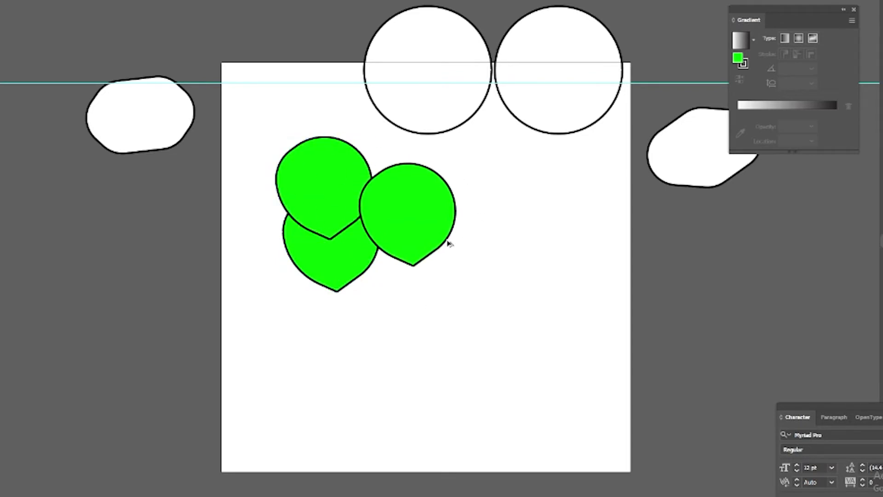
{"action": "key", "text": "a"}
{"action": "key", "text": "ctrl+z"}
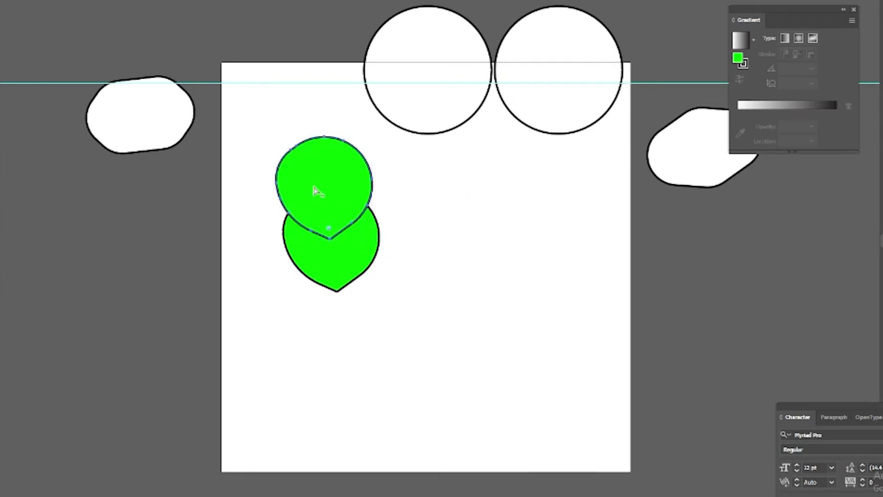
Copy, tilt and nudge a balloon, then duplicate the balloon group to the right.
{"action": "left_click_drag", "start_coordinate": [315, 191], "coordinate": [450, 243]}
{"action": "key", "text": "ctrl+z"}
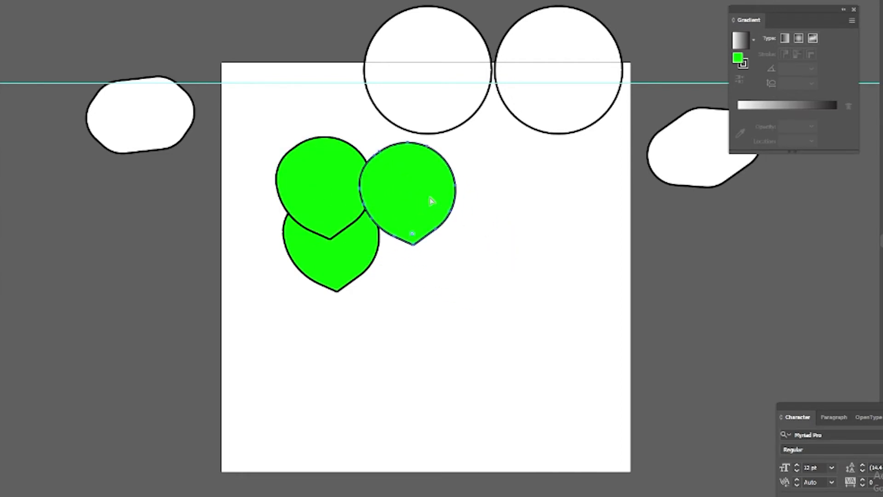
{"action": "left_click", "coordinate": [2, 35]}
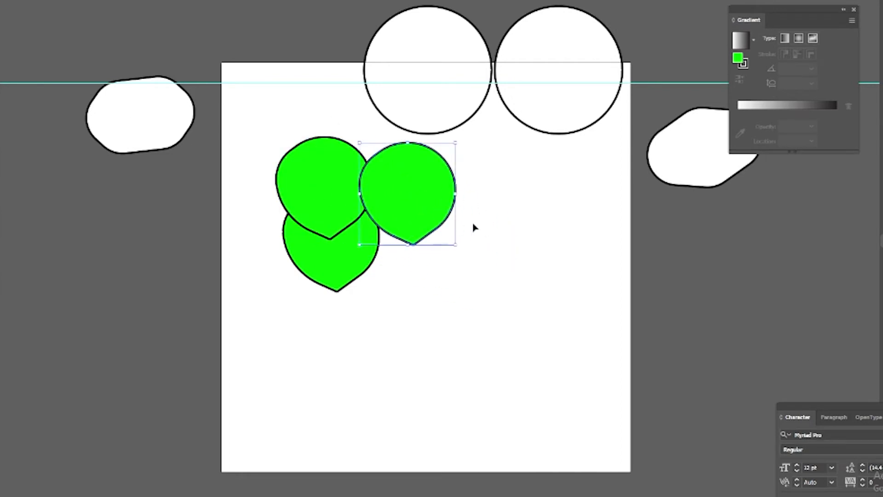
{"action": "left_click_drag", "start_coordinate": [462, 241], "coordinate": [418, 271]}
{"action": "left_click_drag", "start_coordinate": [396, 195], "coordinate": [389, 218]}
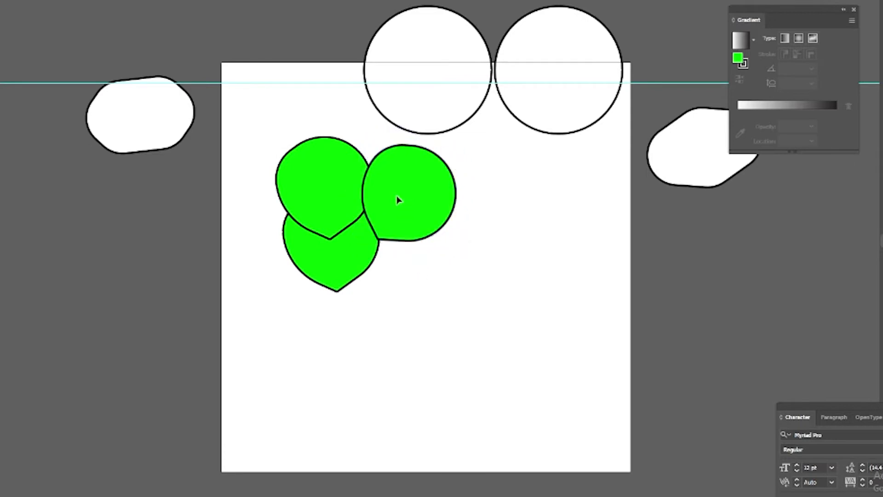
{"action": "left_click", "coordinate": [503, 275]}
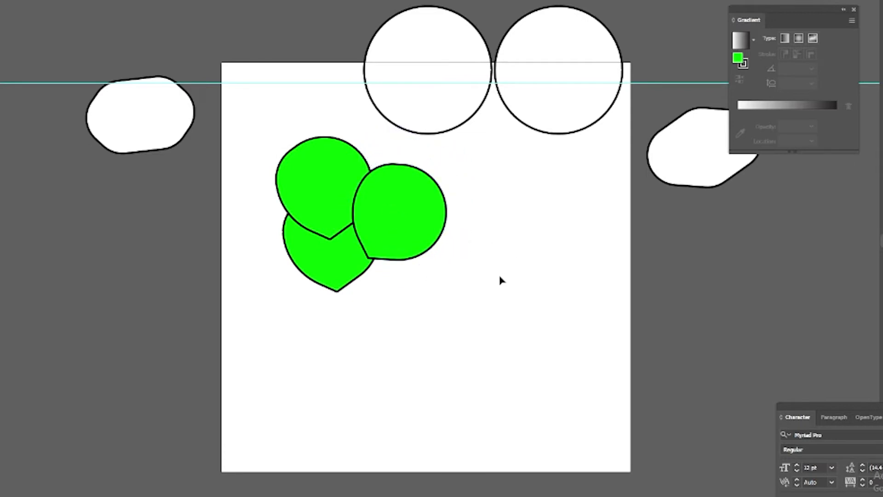
{"action": "mouse_move", "coordinate": [422, 232]}
{"action": "left_mouse_down"}
{"action": "mouse_move", "coordinate": [437, 278]}
{"action": "mouse_move", "coordinate": [522, 285]}
{"action": "mouse_move", "coordinate": [461, 361]}
{"action": "mouse_move", "coordinate": [368, 371]}
{"action": "mouse_move", "coordinate": [370, 380]}
{"action": "mouse_move", "coordinate": [380, 360]}
{"action": "mouse_move", "coordinate": [449, 357]}
{"action": "left_mouse_up"}
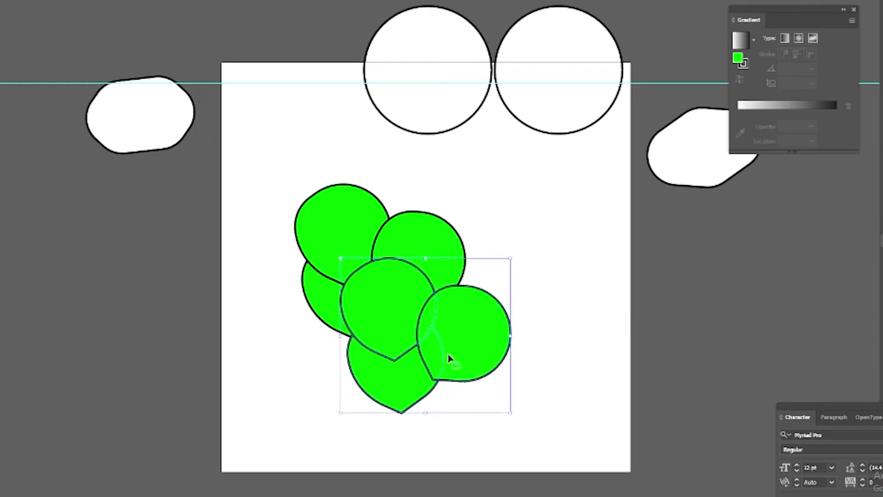
Shrink the whole green balloon cluster and move it higher on the artboard.
{"action": "left_click", "coordinate": [550, 274]}
{"action": "left_click_drag", "start_coordinate": [250, 161], "coordinate": [532, 420]}
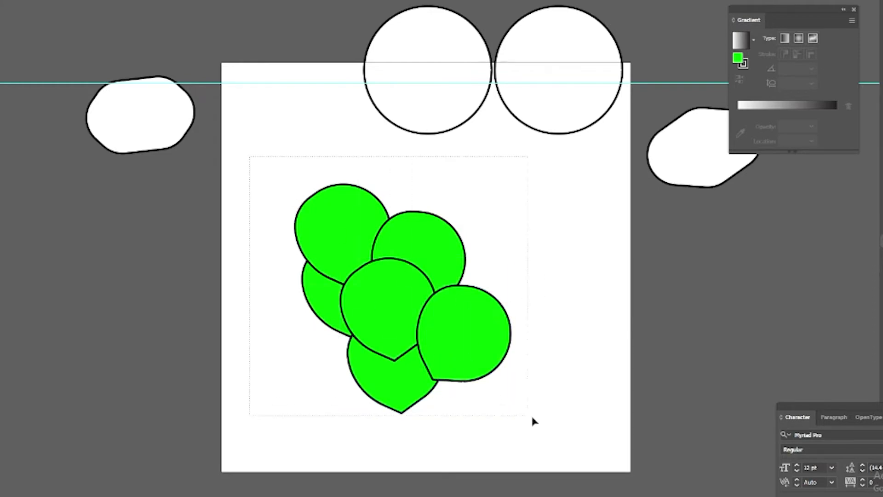
{"action": "mouse_move", "coordinate": [510, 185]}
{"action": "left_mouse_down"}
{"action": "mouse_move", "coordinate": [466, 251]}
{"action": "mouse_move", "coordinate": [438, 266]}
{"action": "left_mouse_up"}
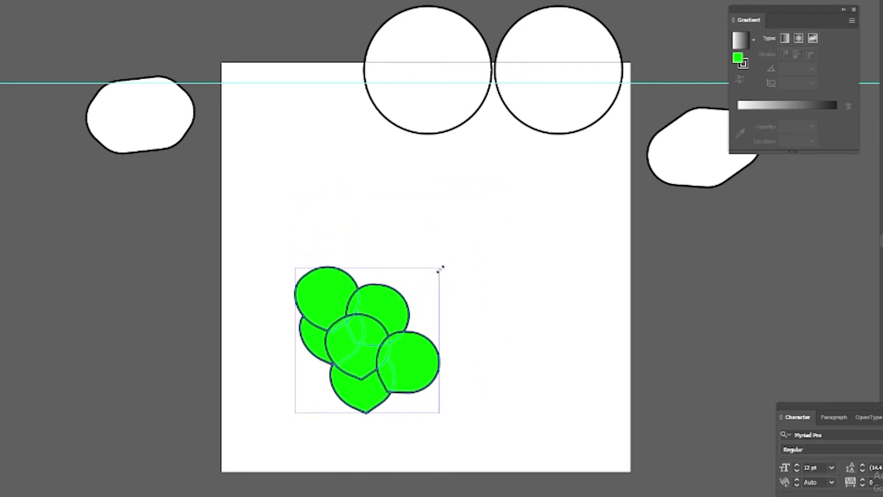
{"action": "left_click_drag", "start_coordinate": [389, 378], "coordinate": [392, 280]}
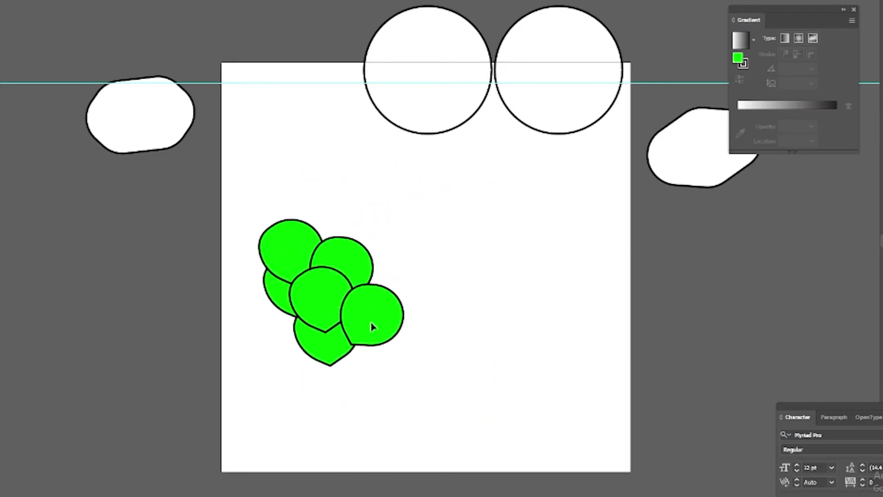
Add a rotated copy of the cluster up-right, then shift three balloons up-left.
{"action": "left_click_drag", "start_coordinate": [373, 327], "coordinate": [418, 275]}
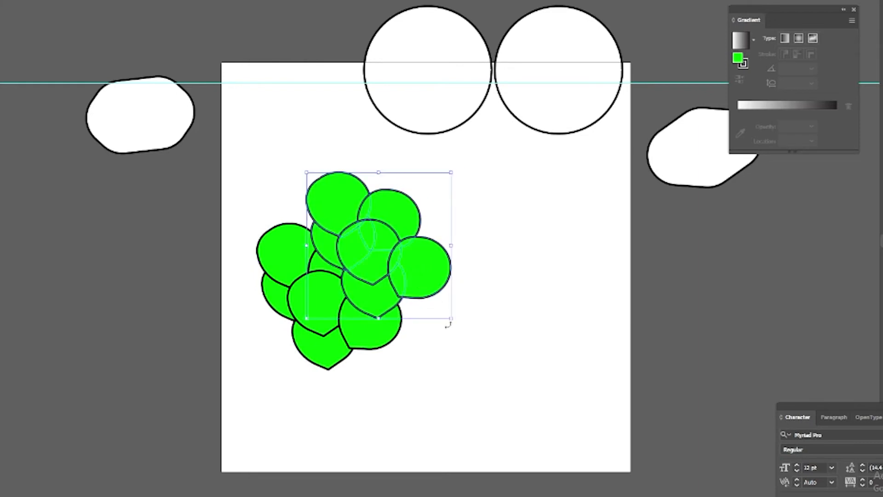
{"action": "mouse_move", "coordinate": [448, 325]}
{"action": "left_mouse_down"}
{"action": "mouse_move", "coordinate": [473, 305]}
{"action": "mouse_move", "coordinate": [487, 276]}
{"action": "mouse_move", "coordinate": [444, 289]}
{"action": "left_mouse_up"}
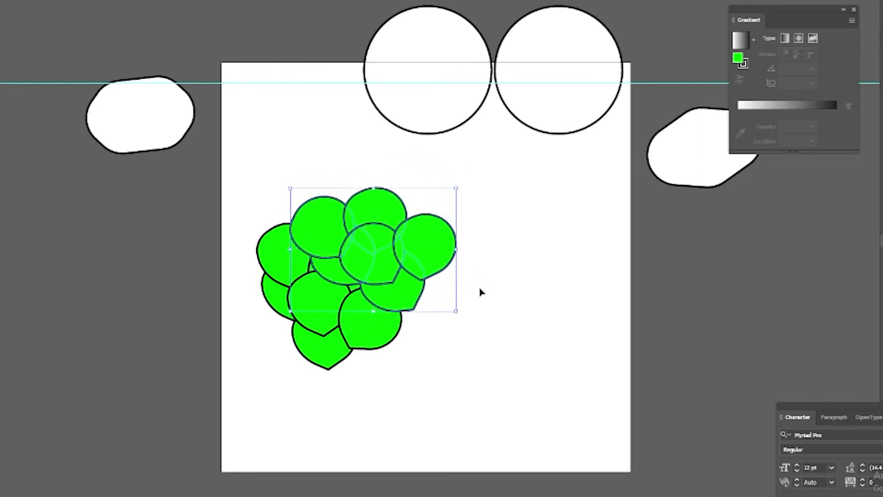
{"action": "left_click", "coordinate": [424, 344]}
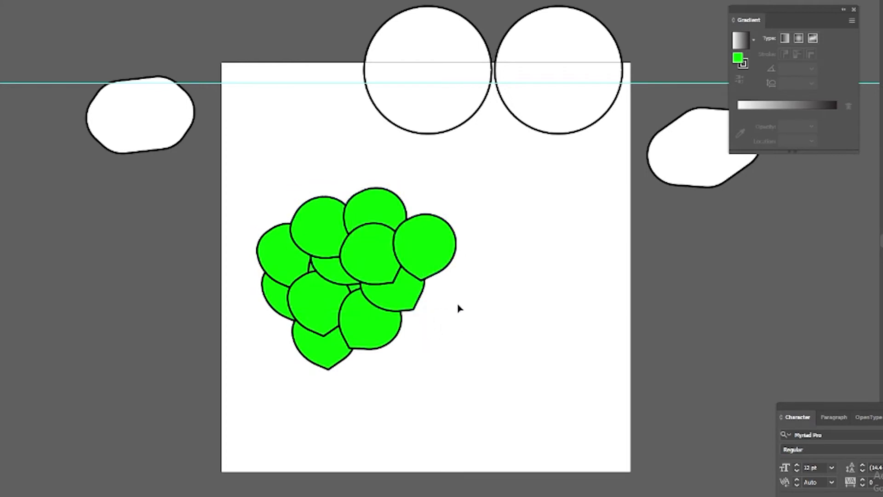
{"action": "key", "text": "ctrl+z"}
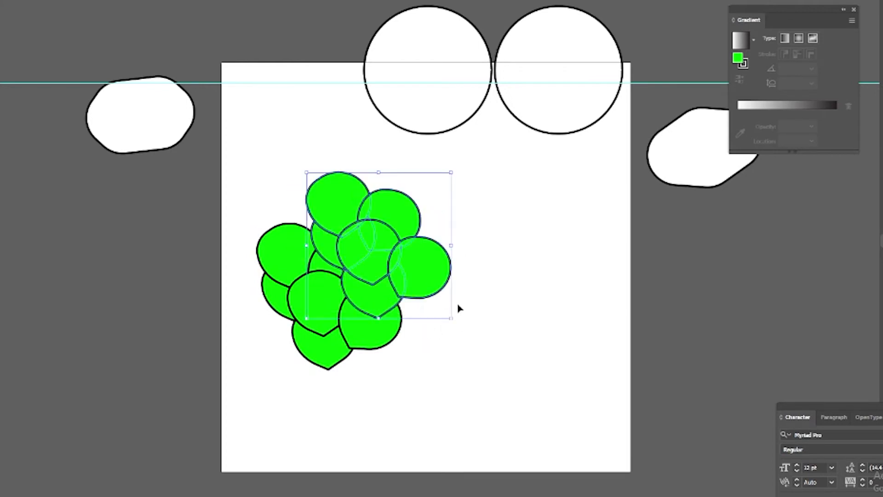
{"action": "left_click_drag", "start_coordinate": [455, 317], "coordinate": [446, 327]}
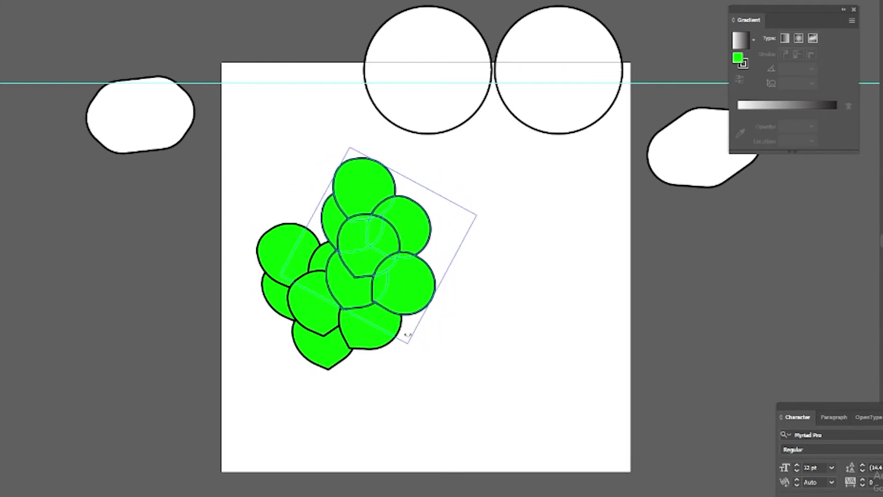
{"action": "left_click", "coordinate": [484, 292]}
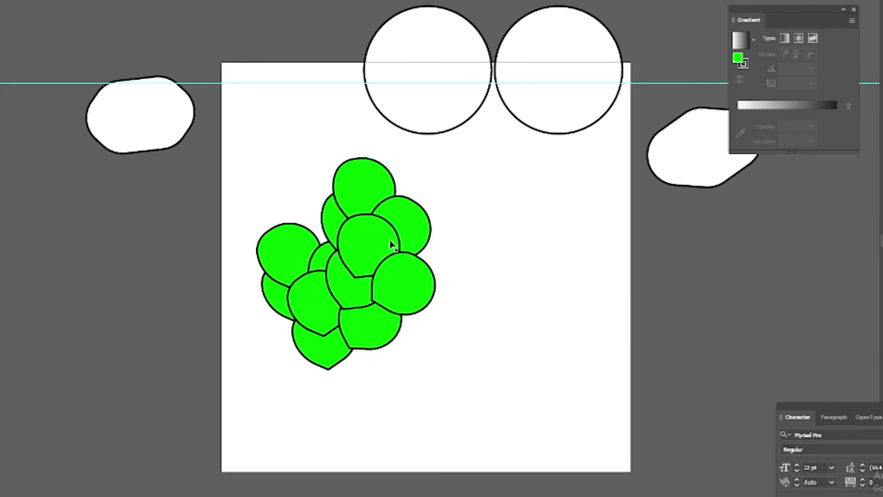
{"action": "mouse_move", "coordinate": [392, 242]}
{"action": "left_mouse_down"}
{"action": "mouse_move", "coordinate": [325, 184]}
{"action": "mouse_move", "coordinate": [422, 272]}
{"action": "mouse_move", "coordinate": [422, 314]}
{"action": "mouse_move", "coordinate": [457, 303]}
{"action": "left_mouse_up"}
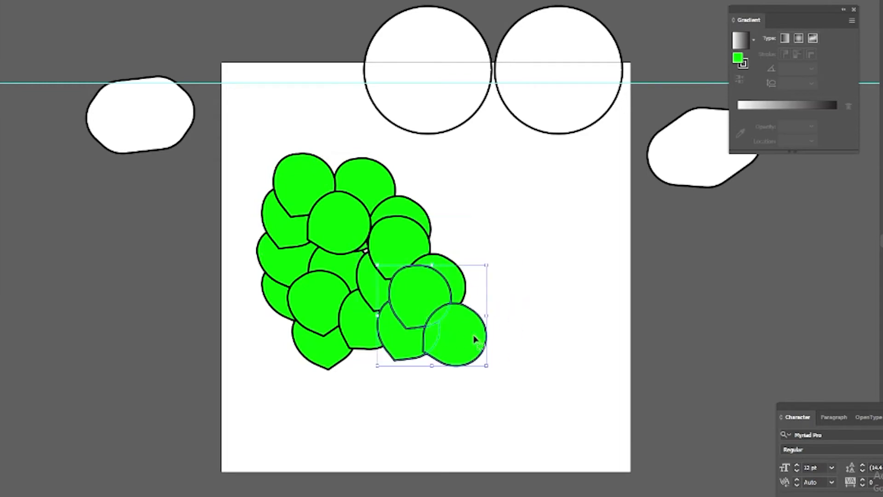
Undo the copies, moves and scaling to restore the original full-size cluster.
{"action": "key", "text": "ctrl+z"}
{"action": "key", "text": "ctrl+z"}
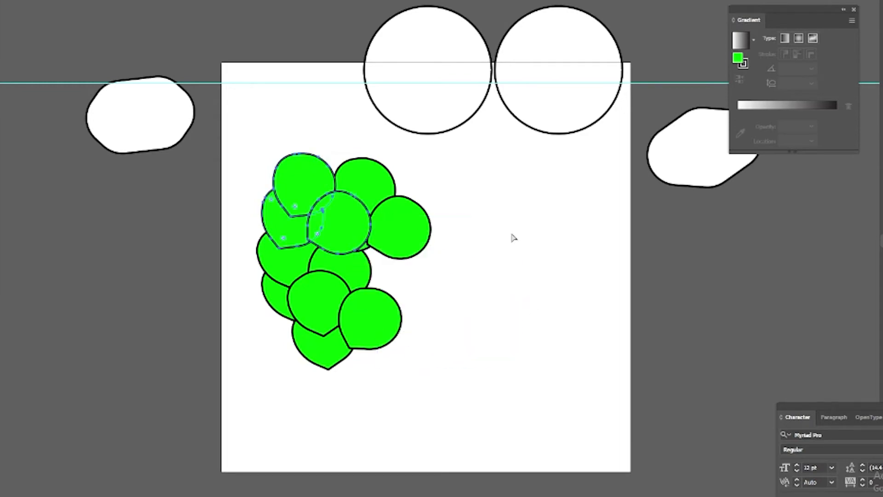
{"action": "key", "text": "ctrl+z"}
{"action": "key", "text": "ctrl+z"}
{"action": "key", "text": "ctrl+z"}
{"action": "key", "text": "ctrl+z"}
{"action": "key", "text": "ctrl+z"}
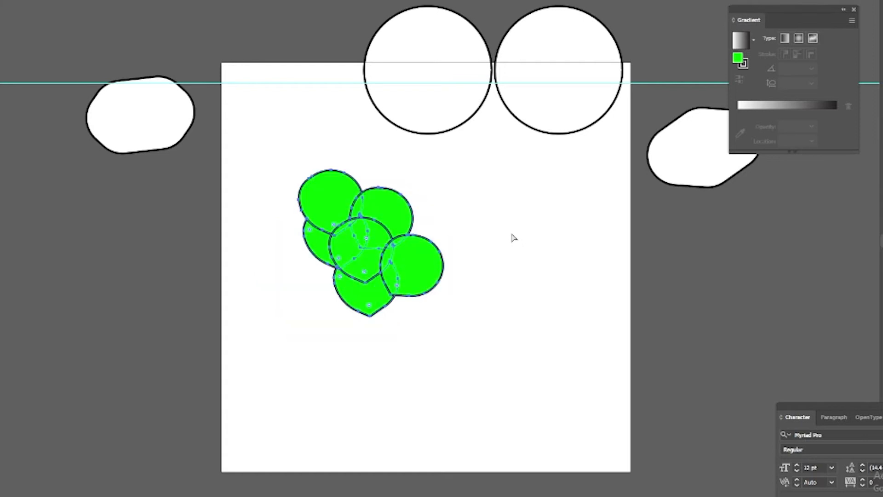
{"action": "key", "text": "ctrl+z"}
{"action": "left_click", "coordinate": [513, 237]}
{"action": "left_click_drag", "start_coordinate": [408, 341], "coordinate": [509, 243]}
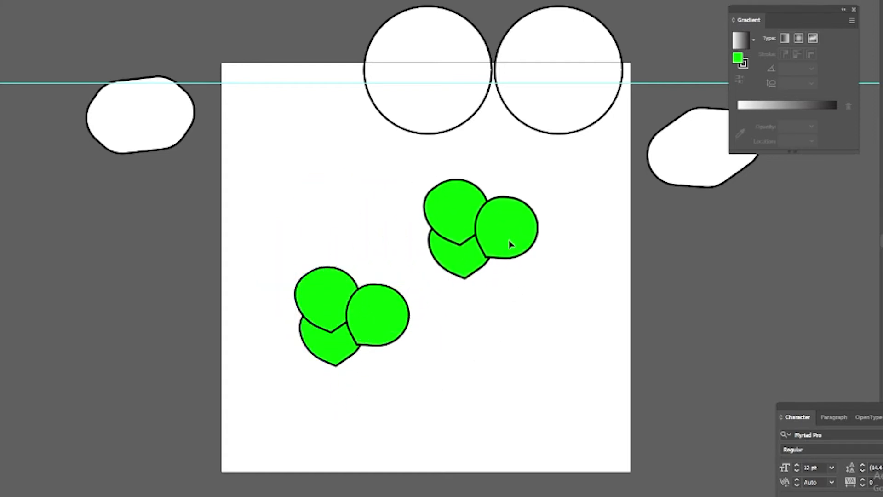
{"action": "key", "text": "ctrl+z"}
{"action": "key", "text": "ctrl+z"}
{"action": "key", "text": "ctrl+z"}
{"action": "left_click", "coordinate": [396, 304], "text": "shift"}
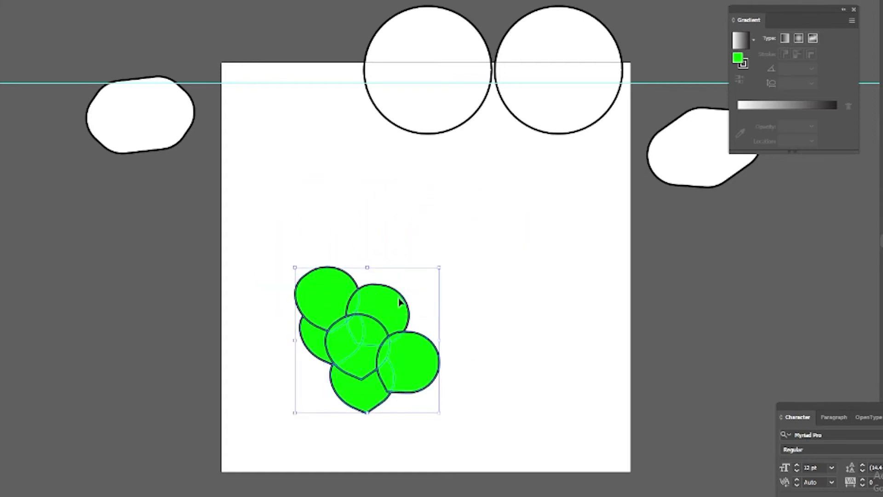
{"action": "key", "text": "shift+m"}
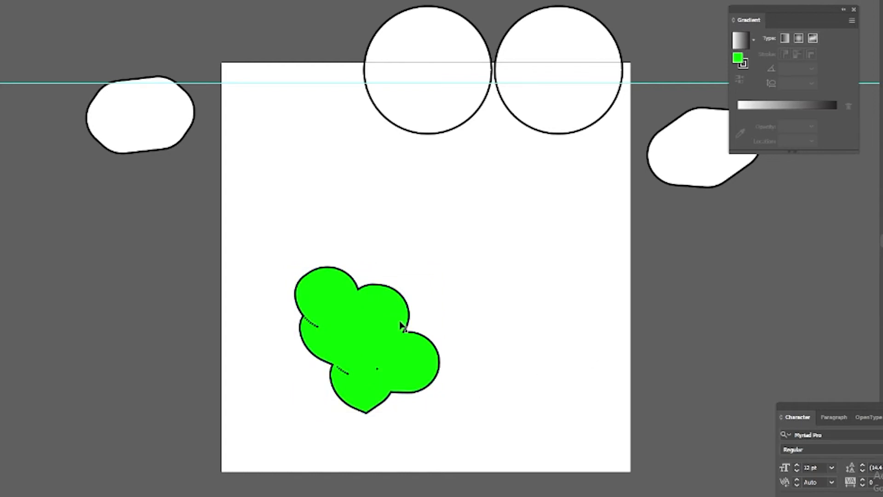
{"action": "key", "text": "ctrl+z"}
Move the whole six-balloon cluster up and left on the artboard.
{"action": "left_click", "coordinate": [538, 310]}
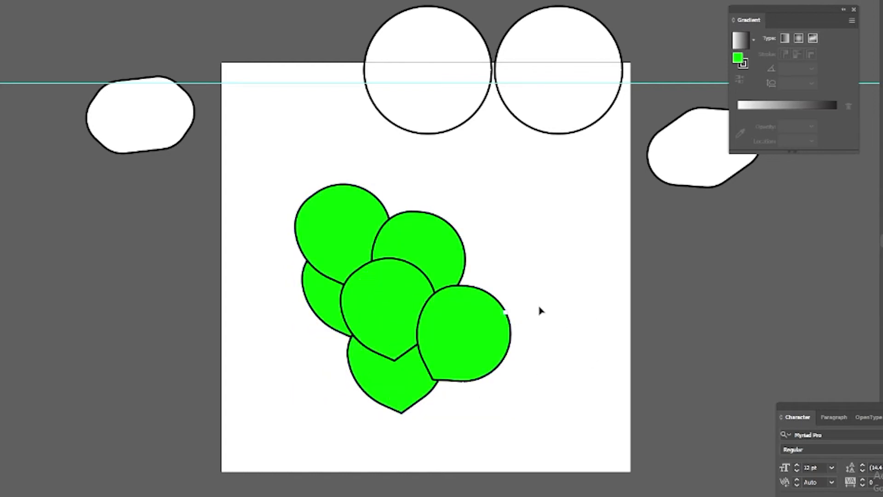
{"action": "left_click_drag", "start_coordinate": [298, 158], "coordinate": [545, 411]}
{"action": "left_click", "coordinate": [544, 335]}
{"action": "left_click", "coordinate": [470, 337]}
{"action": "left_click_drag", "start_coordinate": [470, 337], "coordinate": [400, 303]}
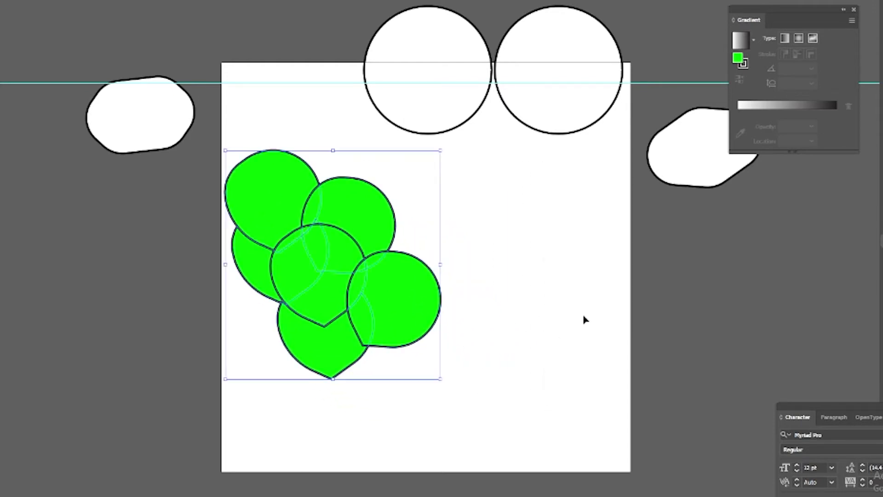
{"action": "left_click", "coordinate": [584, 317]}
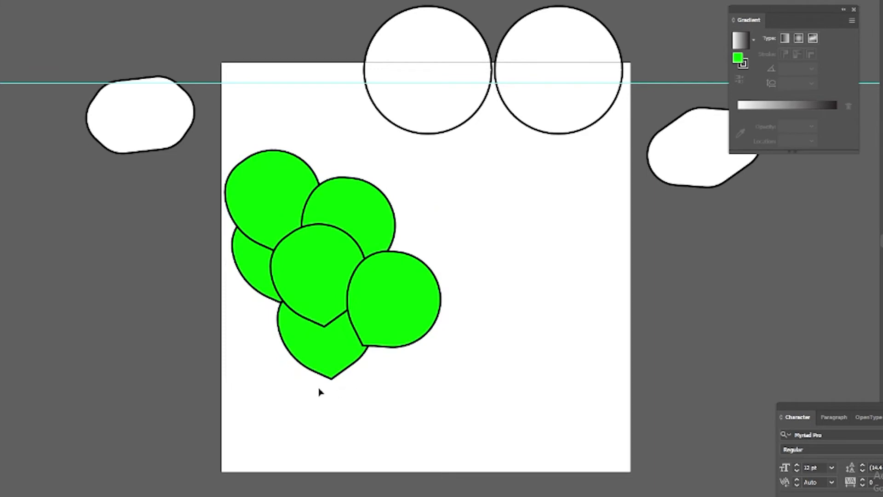
{"action": "key", "text": "b"}
Brush two strings hanging down from the middle and right balloons.
{"action": "left_click_drag", "start_coordinate": [331, 379], "coordinate": [357, 468]}
{"action": "left_click_drag", "start_coordinate": [366, 344], "coordinate": [386, 458]}
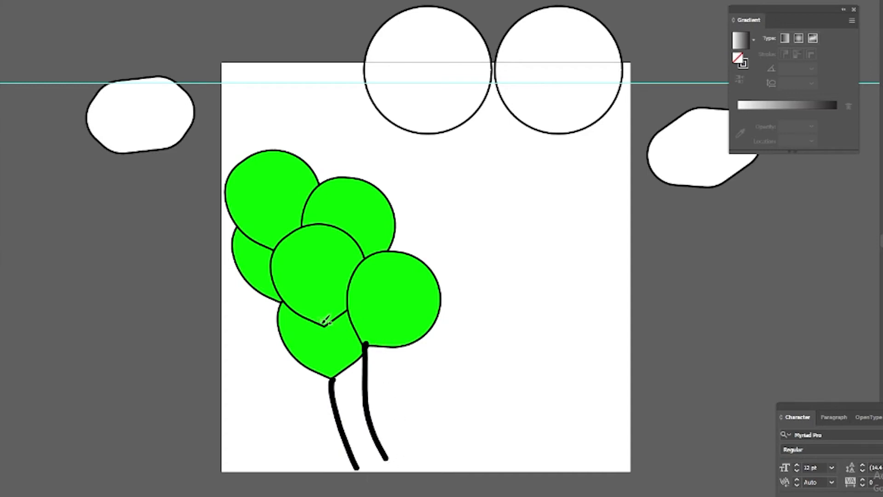
{"action": "left_click_drag", "start_coordinate": [323, 327], "coordinate": [366, 444]}
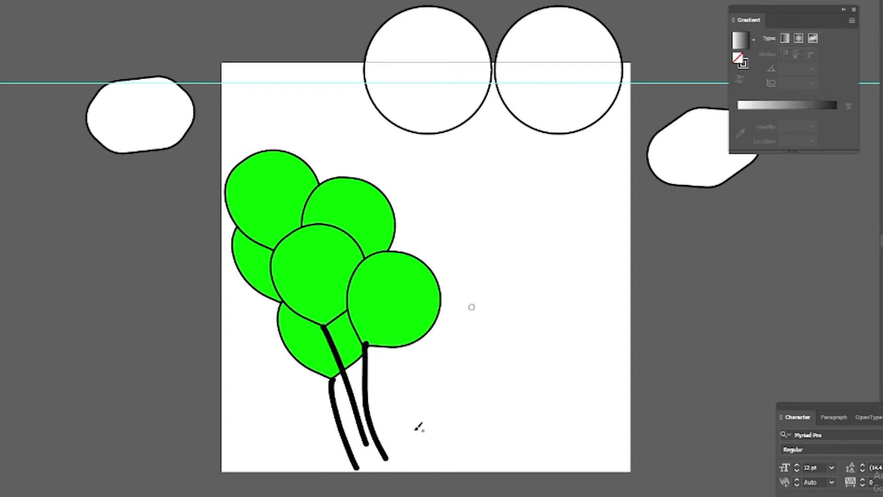
{"action": "key", "text": "ctrl+z"}
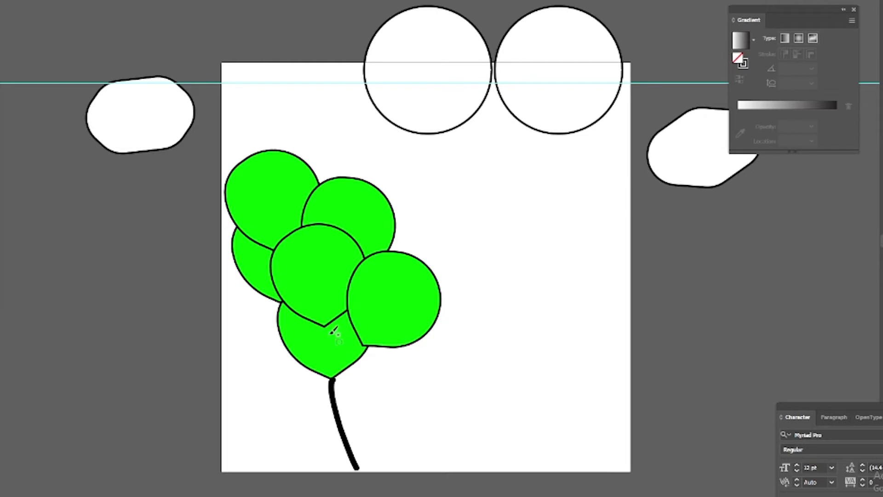
{"action": "left_click_drag", "start_coordinate": [322, 324], "coordinate": [356, 480]}
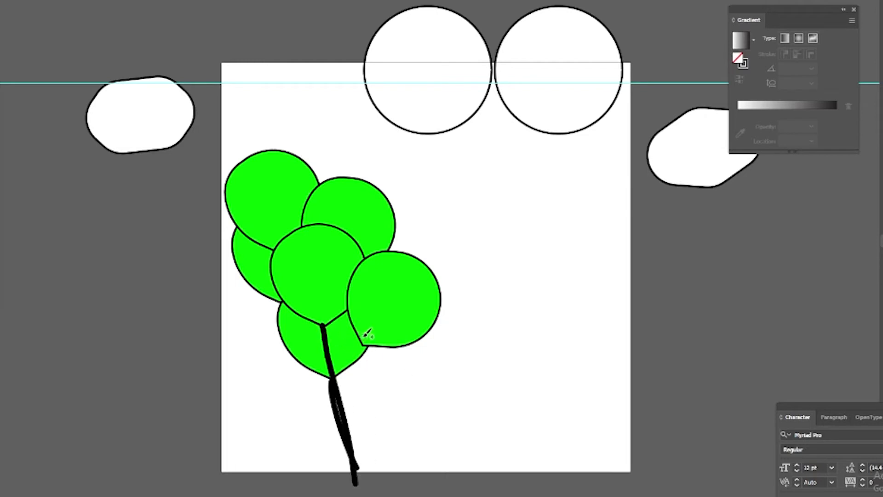
{"action": "left_click_drag", "start_coordinate": [364, 343], "coordinate": [357, 490]}
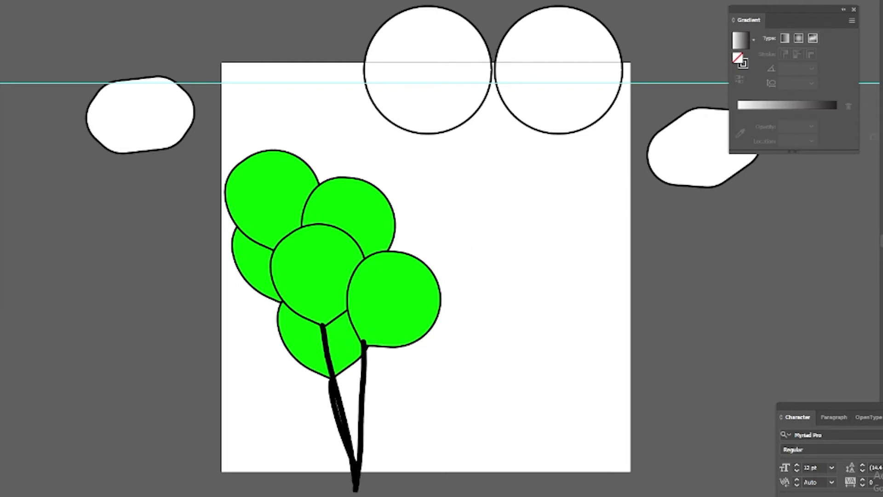
Turn the thick balloon strings into thin lines.
{"action": "key", "text": "v"}
{"action": "left_click", "coordinate": [363, 363]}
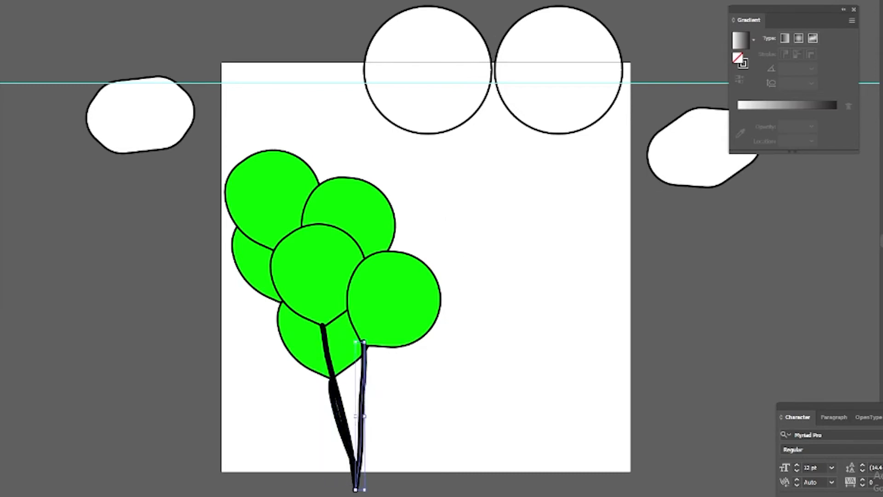
{"action": "left_click", "coordinate": [511, 353]}
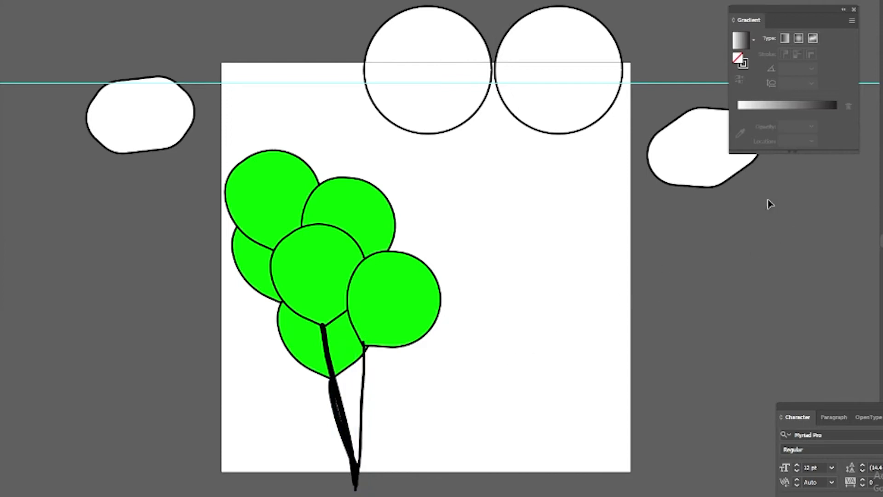
{"action": "left_click", "coordinate": [363, 362]}
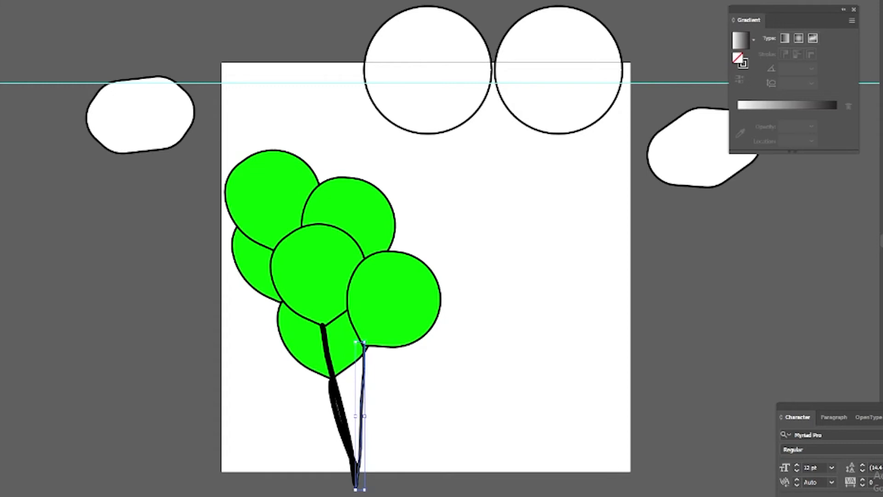
{"action": "left_click", "coordinate": [487, 356]}
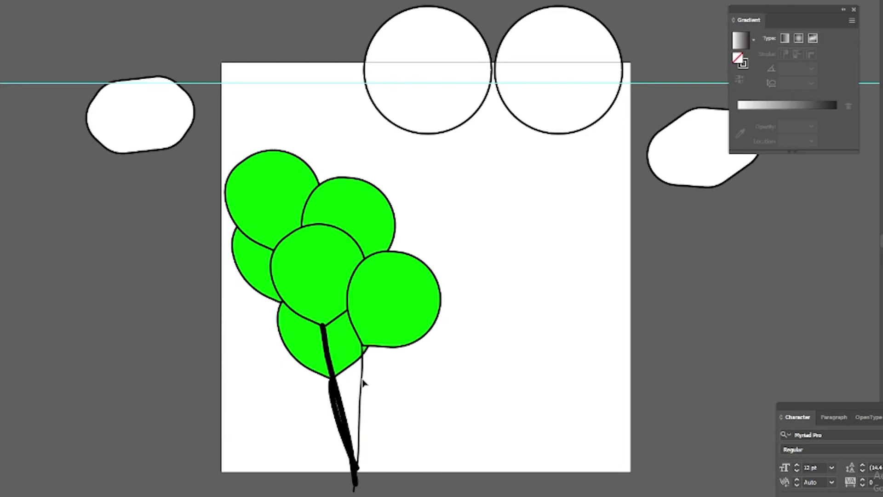
{"action": "left_click", "coordinate": [353, 360]}
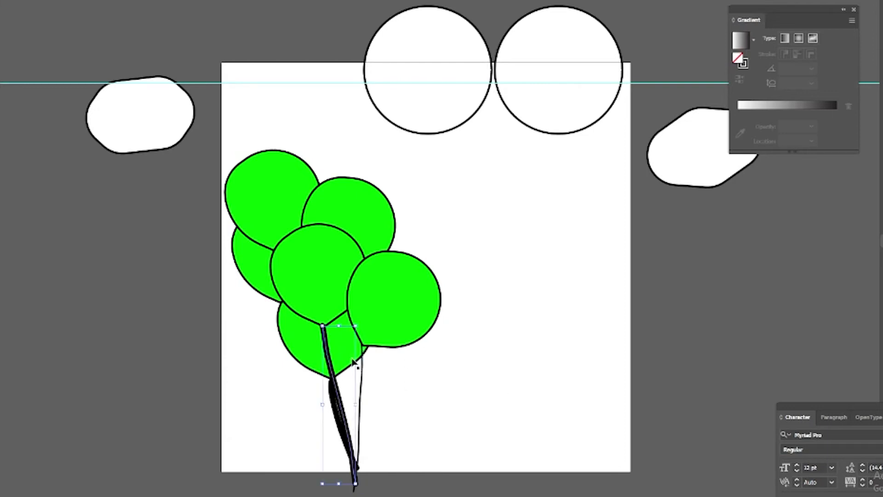
{"action": "key", "text": "ctrl+z"}
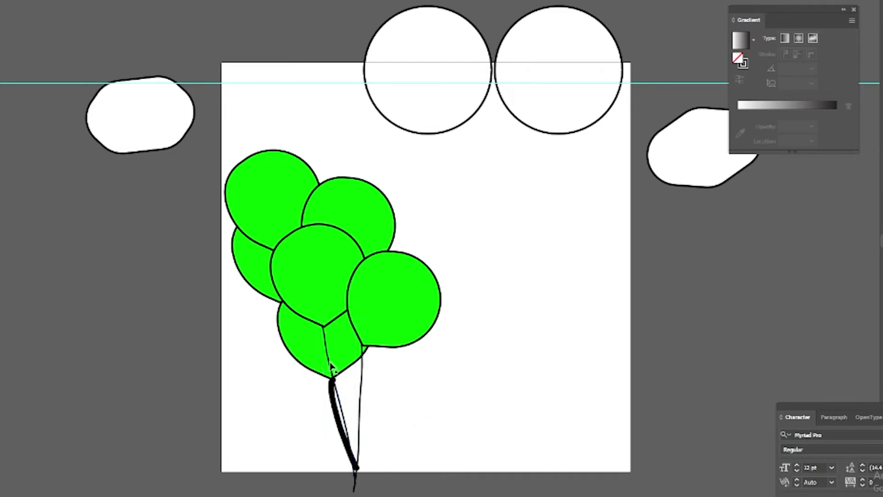
{"action": "key", "text": "ctrl+shift+a"}
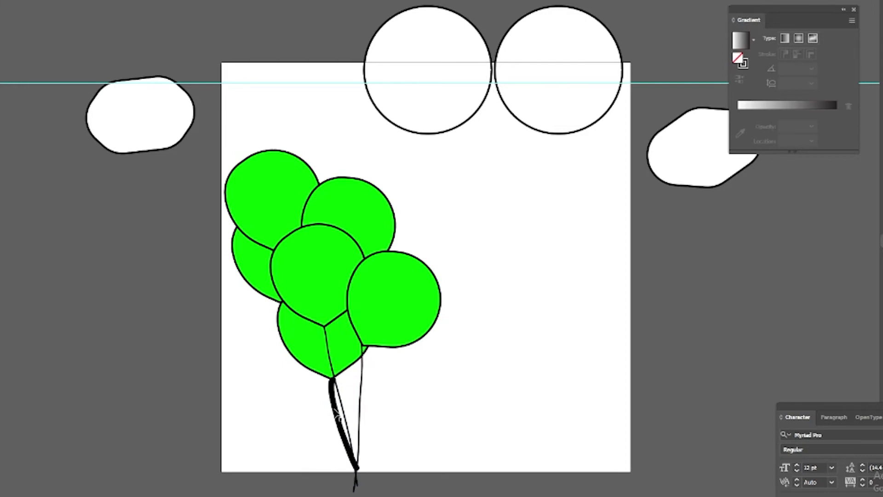
{"action": "left_click", "coordinate": [338, 416]}
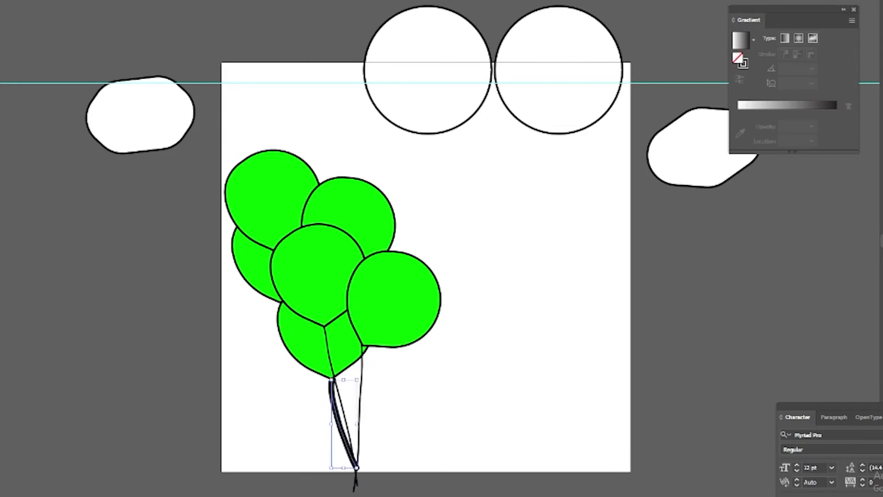
{"action": "key", "text": "ctrl+shift+a"}
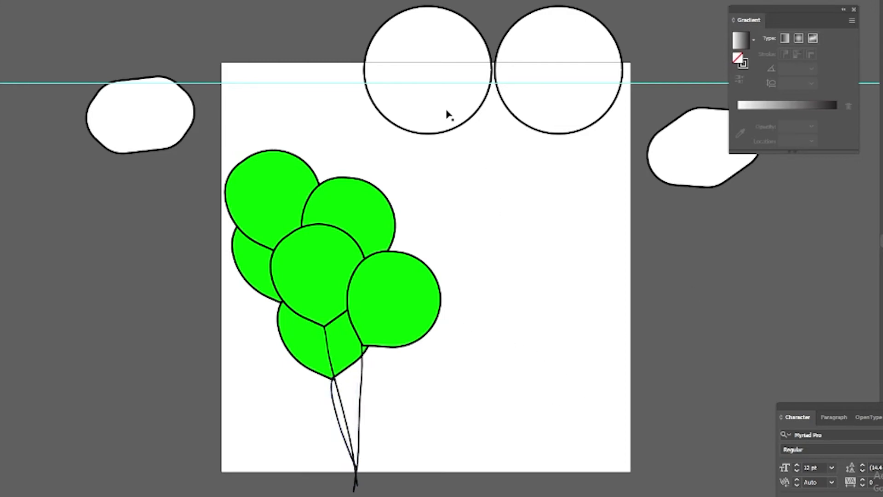
Delete the two white circles and the right cloud, then select the left cloud.
{"action": "left_click_drag", "start_coordinate": [377, 33], "coordinate": [805, 189]}
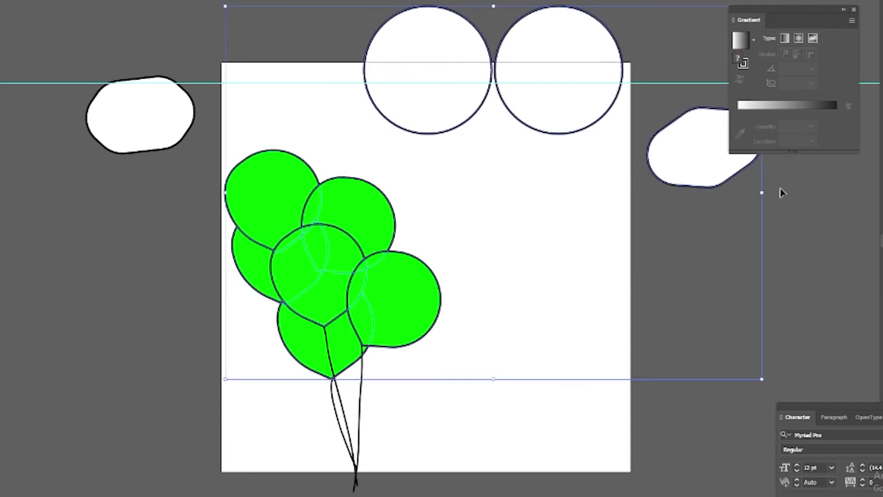
{"action": "left_click_drag", "start_coordinate": [848, 251], "coordinate": [443, 7]}
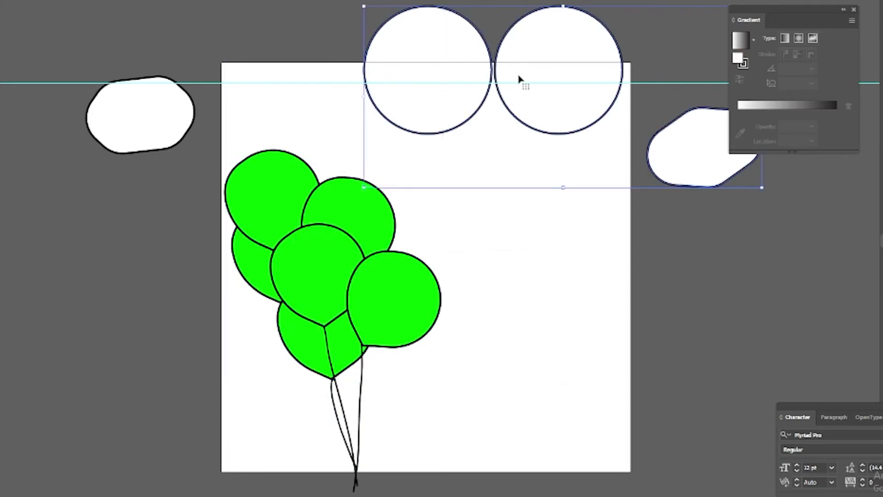
{"action": "key", "text": "Delete"}
{"action": "left_click_drag", "start_coordinate": [60, 33], "coordinate": [175, 167]}
Delete the left white cloud and move the balloon bunch up-right toward the artboard top.
{"action": "key", "text": "Delete"}
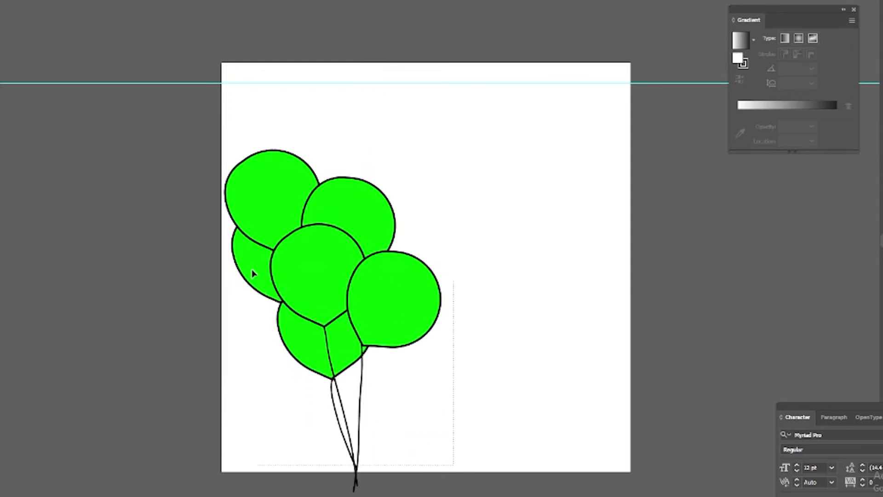
{"action": "left_click_drag", "start_coordinate": [454, 471], "coordinate": [215, 162]}
{"action": "mouse_move", "coordinate": [358, 262]}
{"action": "left_mouse_down"}
{"action": "mouse_move", "coordinate": [426, 184]}
{"action": "mouse_move", "coordinate": [463, 184]}
{"action": "left_mouse_up"}
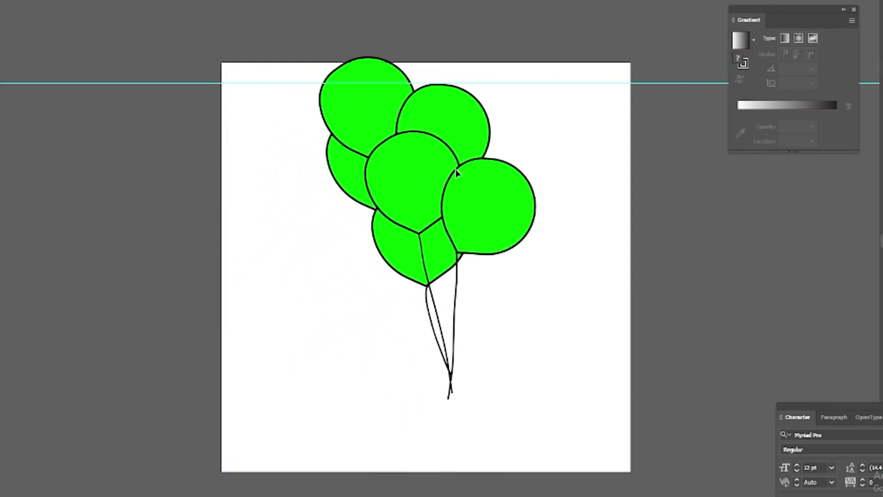
{"action": "left_click", "coordinate": [729, 309]}
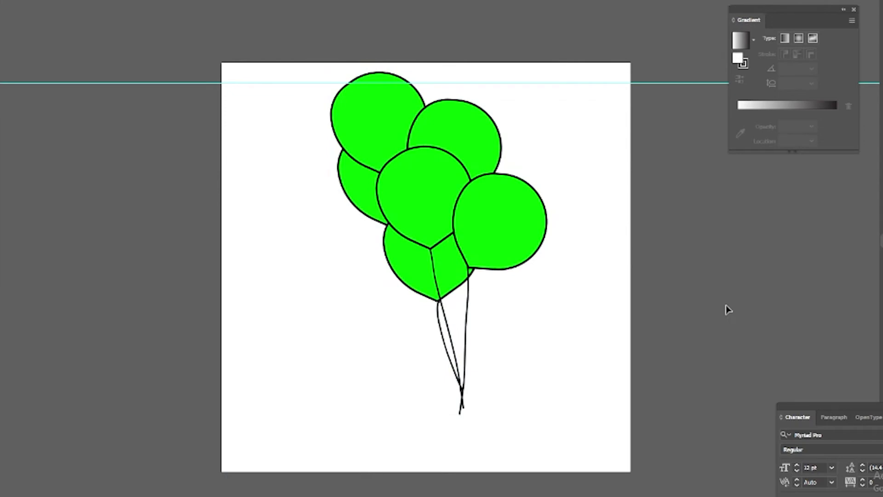
{"action": "key", "text": "z"}
{"action": "mouse_move", "coordinate": [423, 254]}
{"action": "left_mouse_down"}
{"action": "mouse_move", "coordinate": [526, 337]}
{"action": "mouse_move", "coordinate": [455, 256]}
{"action": "left_mouse_up"}
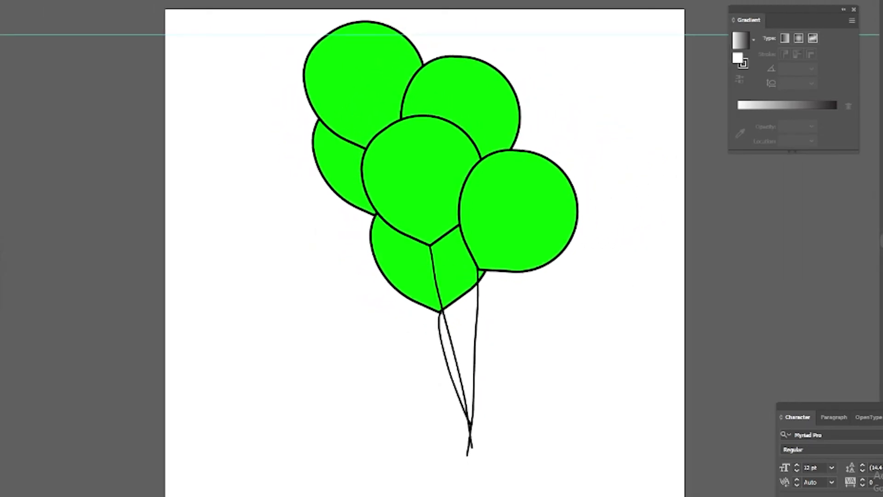
Thin the balloon group's heavy black outlines and zoom out to view the full artboard.
{"action": "key", "text": "v"}
{"action": "left_click", "coordinate": [576, 225]}
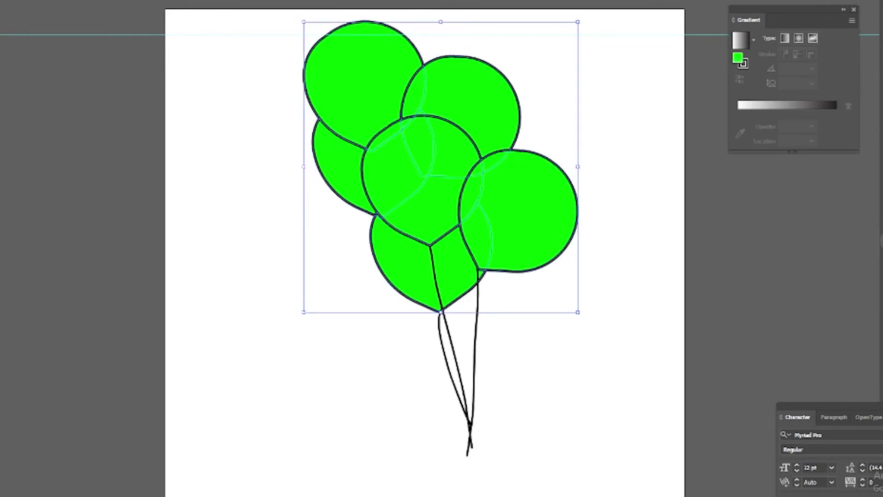
{"action": "left_click", "coordinate": [637, 332]}
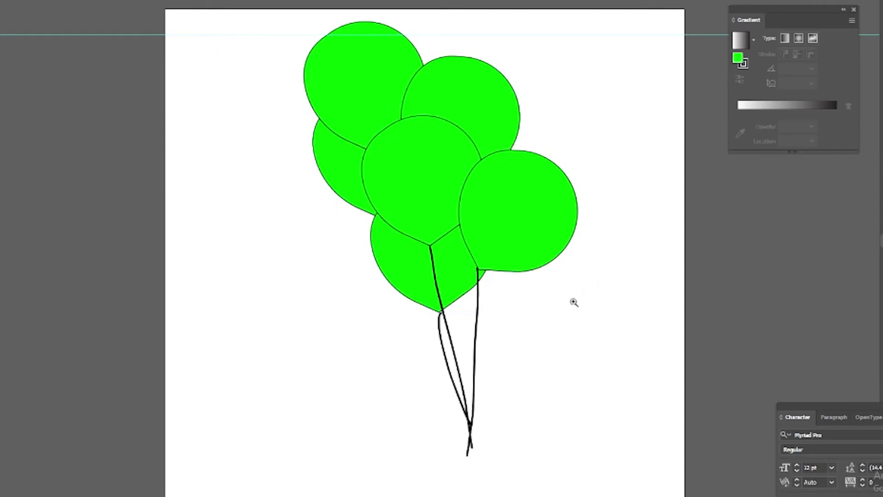
{"action": "key", "text": "z"}
{"action": "mouse_move", "coordinate": [576, 313]}
{"action": "left_mouse_down"}
{"action": "mouse_move", "coordinate": [508, 232]}
{"action": "mouse_move", "coordinate": [459, 221]}
{"action": "left_mouse_up"}
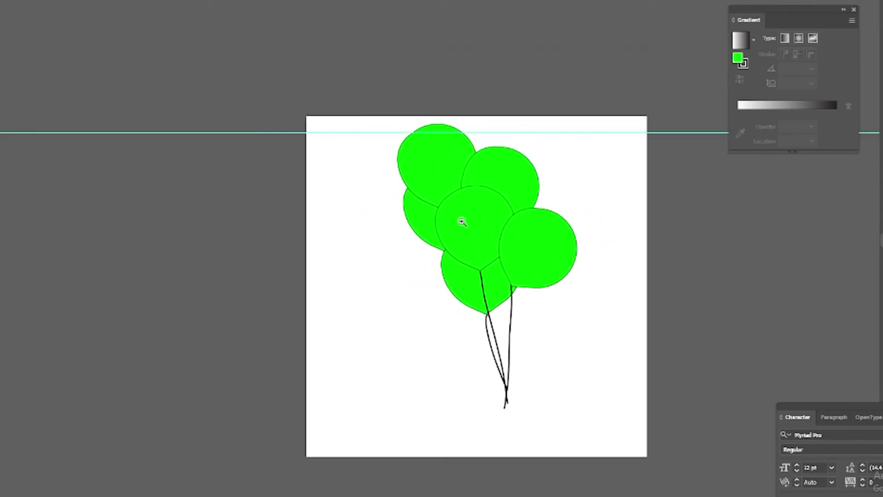
{"action": "left_click", "coordinate": [1, 152]}
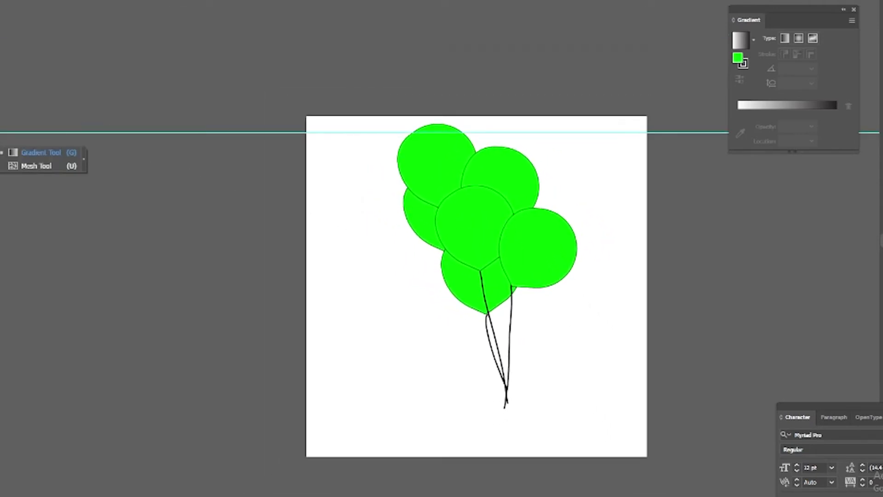
{"action": "left_click", "coordinate": [37, 166]}
{"action": "left_click", "coordinate": [434, 164]}
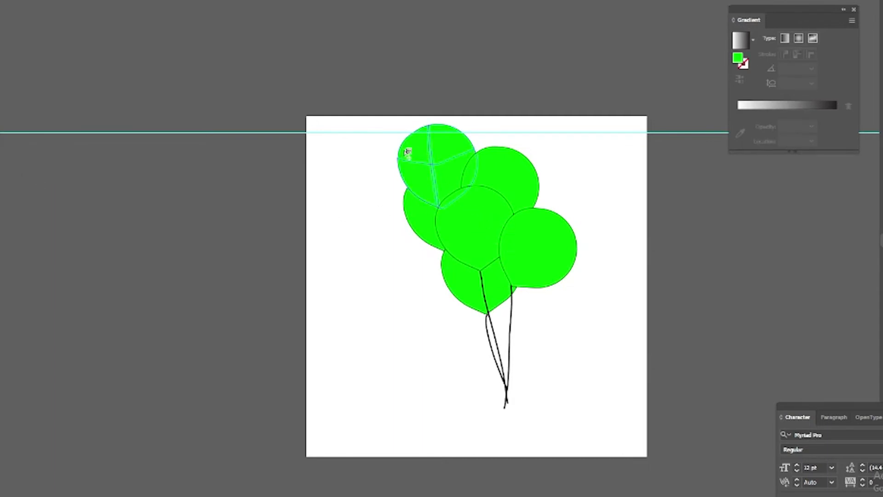
{"action": "double_click", "coordinate": [791, 110]}
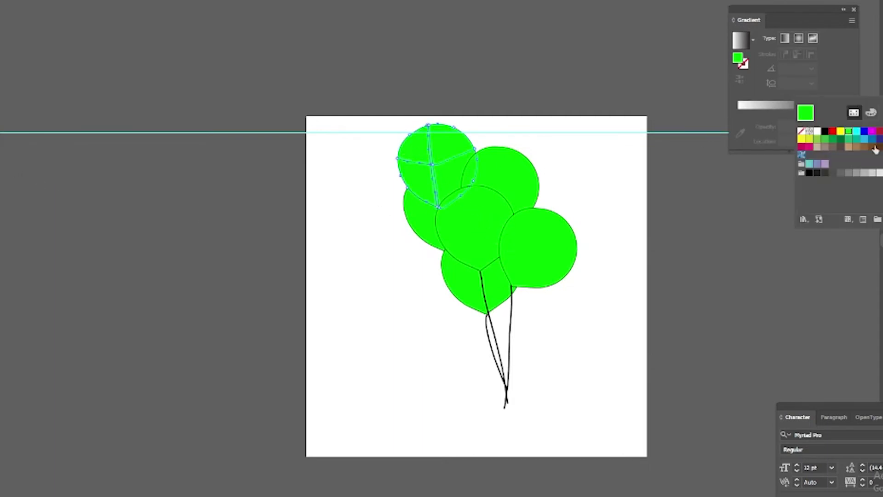
{"action": "left_click", "coordinate": [871, 112]}
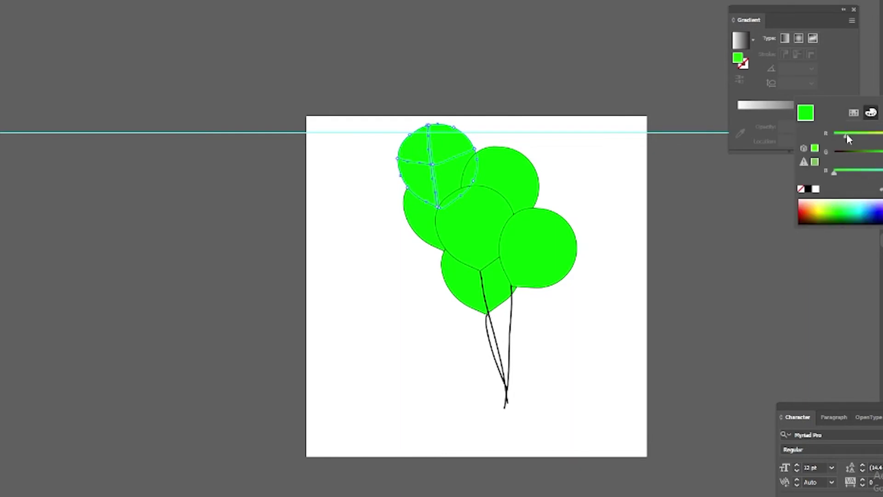
{"action": "left_click_drag", "start_coordinate": [846, 134], "coordinate": [879, 135]}
{"action": "left_click", "coordinate": [438, 171]}
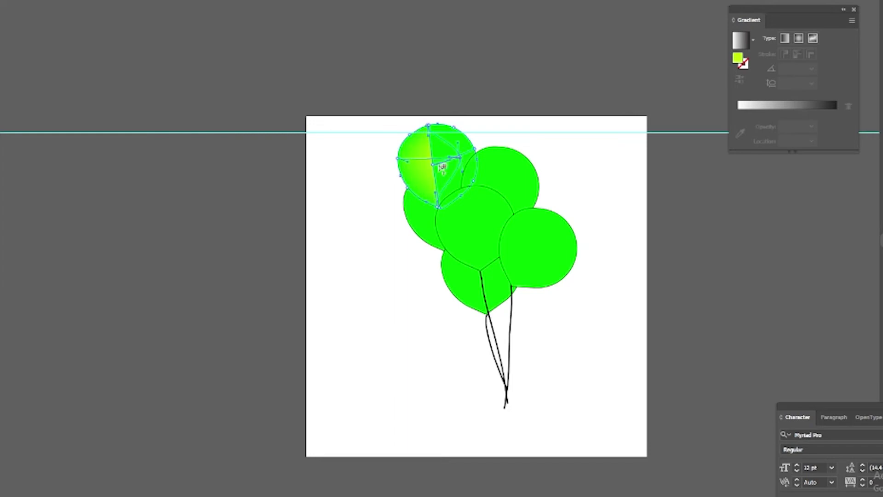
{"action": "left_click", "coordinate": [451, 168]}
{"action": "key", "text": "v"}
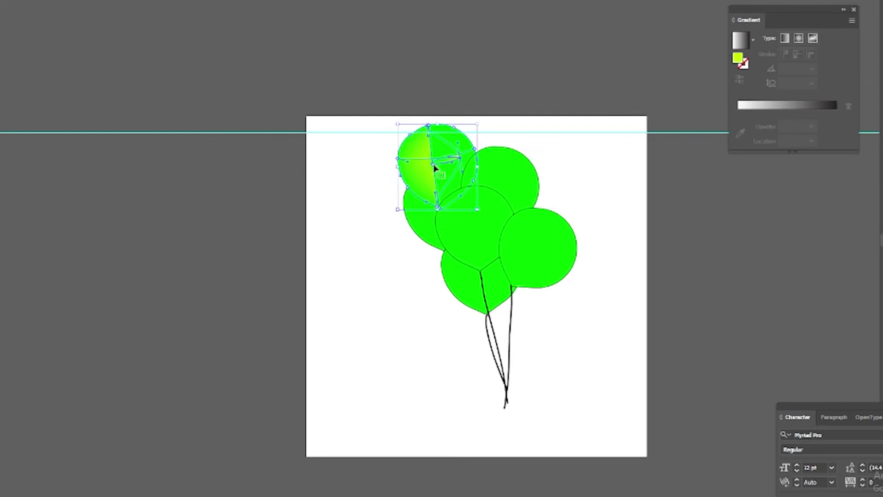
{"action": "key", "text": "ctrl+shift+a"}
{"action": "left_click", "coordinate": [461, 166]}
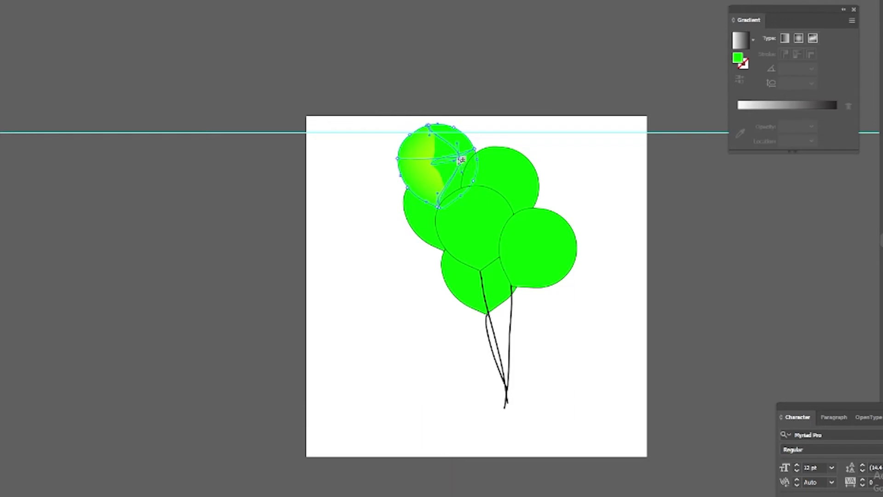
{"action": "left_click_drag", "start_coordinate": [463, 160], "coordinate": [384, 167]}
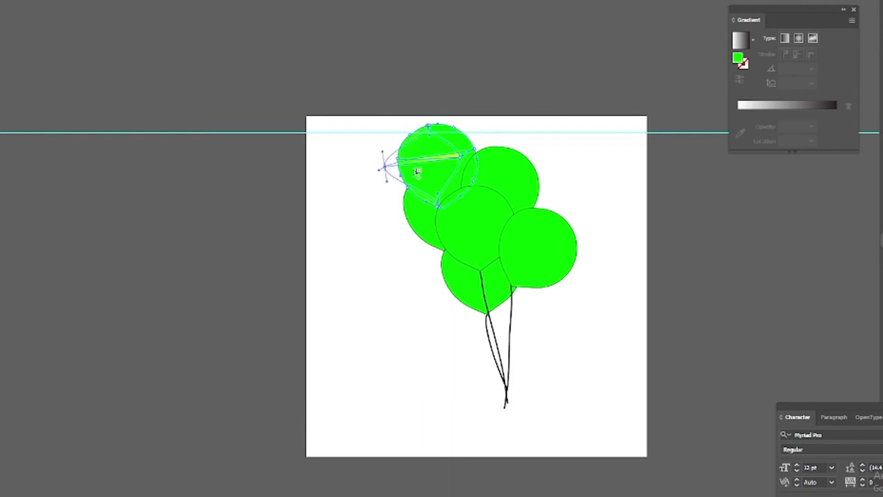
{"action": "left_click_drag", "start_coordinate": [463, 159], "coordinate": [452, 233]}
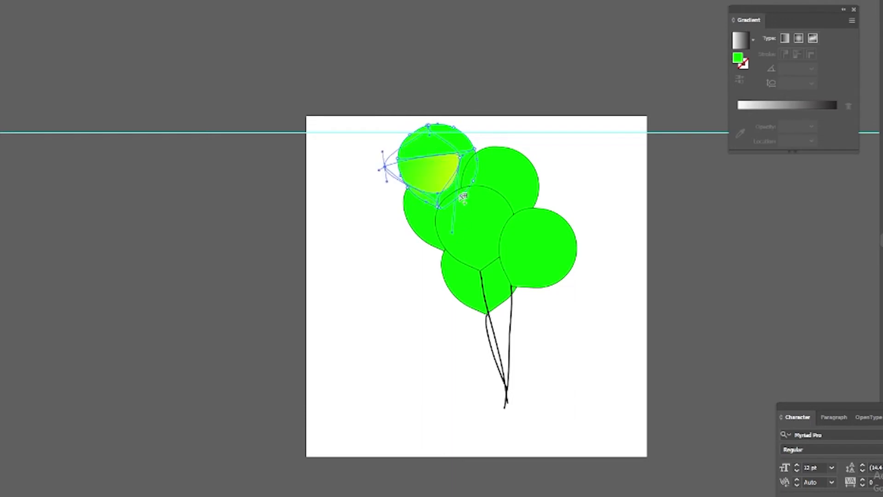
{"action": "key", "text": "ctrl+z"}
{"action": "key", "text": "ctrl+z"}
{"action": "key", "text": "ctrl+z"}
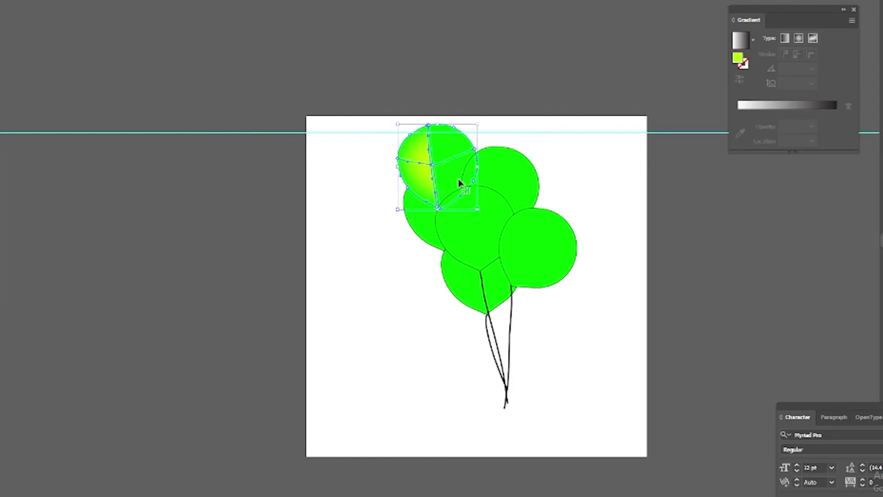
{"action": "key", "text": "ctrl+z"}
{"action": "key", "text": "ctrl+z"}
{"action": "key", "text": "ctrl+z"}
{"action": "key", "text": "ctrl+z"}
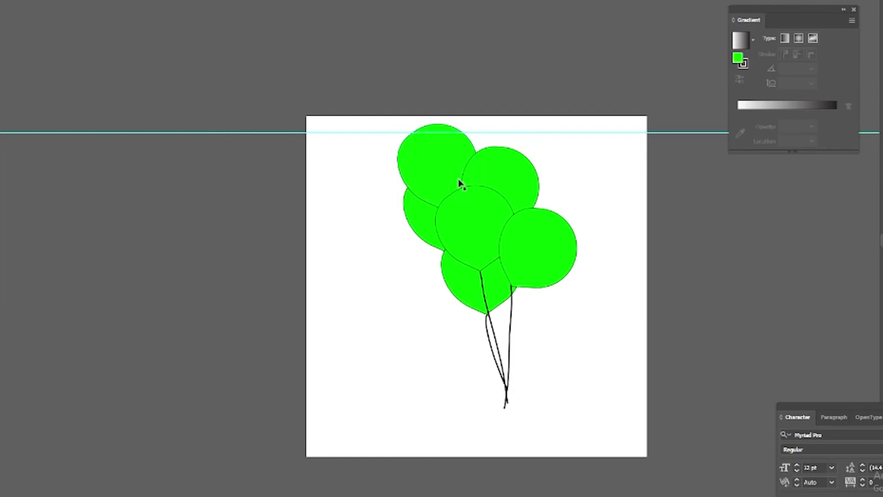
Add a pale yellow mesh highlight to the top-left balloon and the balloon beside it.
{"action": "left_click", "coordinate": [429, 151]}
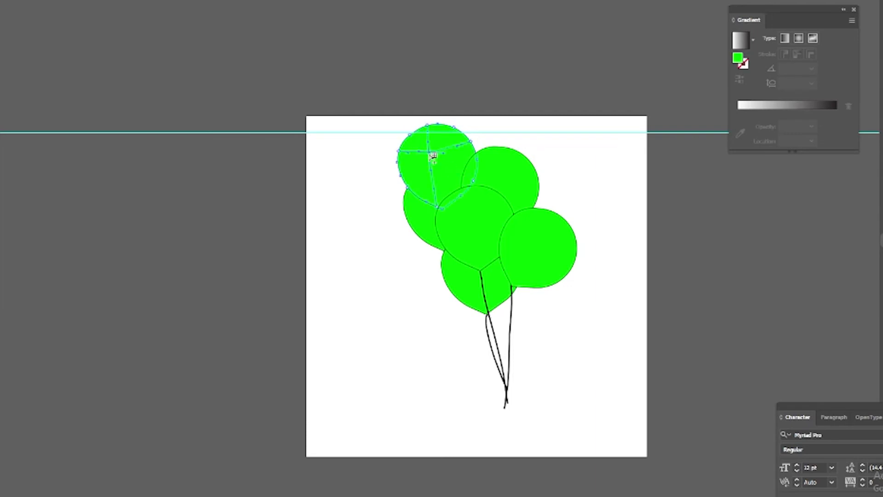
{"action": "mouse_move", "coordinate": [434, 152]}
{"action": "left_mouse_down"}
{"action": "mouse_move", "coordinate": [398, 141]}
{"action": "mouse_move", "coordinate": [405, 172]}
{"action": "left_mouse_up"}
{"action": "double_click", "coordinate": [836, 110]}
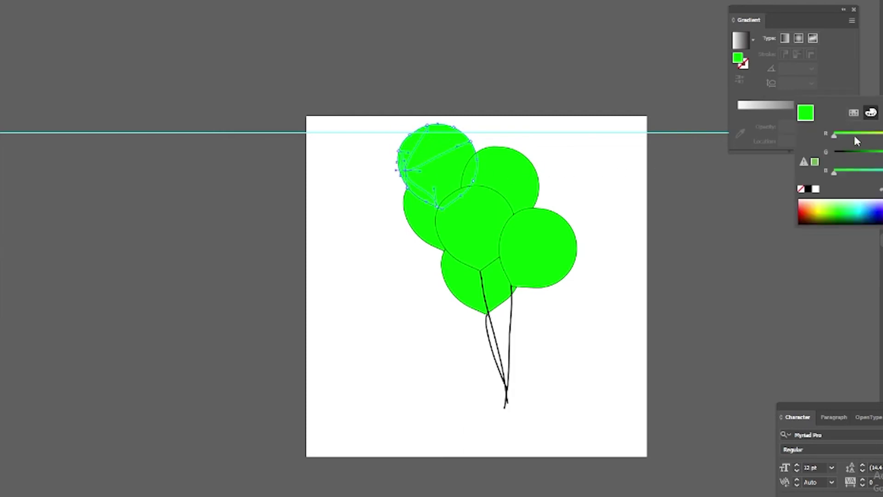
{"action": "left_click_drag", "start_coordinate": [862, 135], "coordinate": [881, 134]}
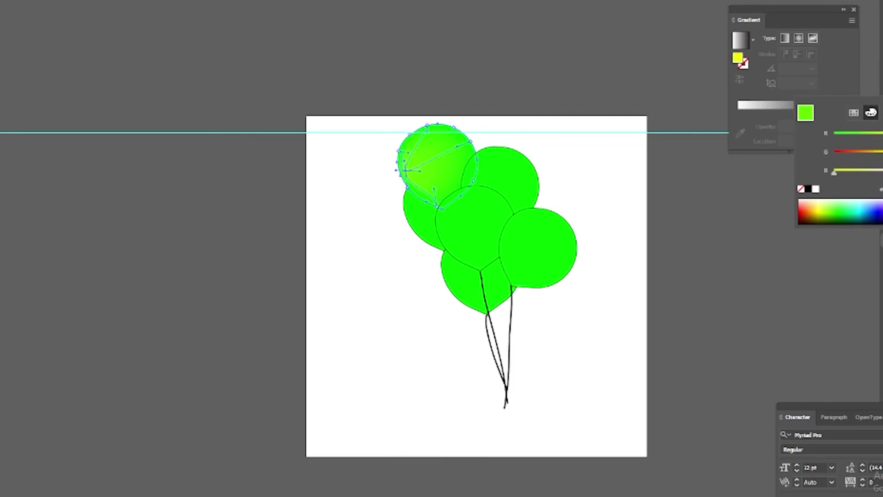
{"action": "left_click", "coordinate": [864, 173]}
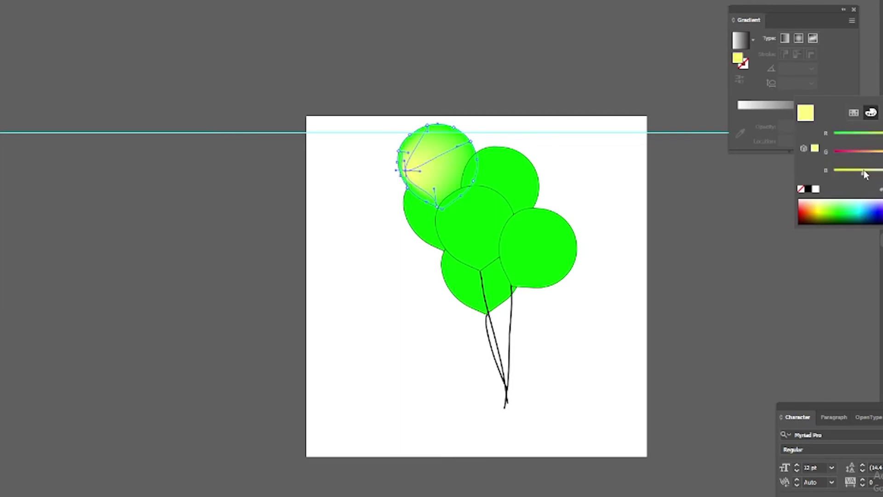
{"action": "left_click_drag", "start_coordinate": [865, 173], "coordinate": [879, 173]}
{"action": "left_click", "coordinate": [604, 157]}
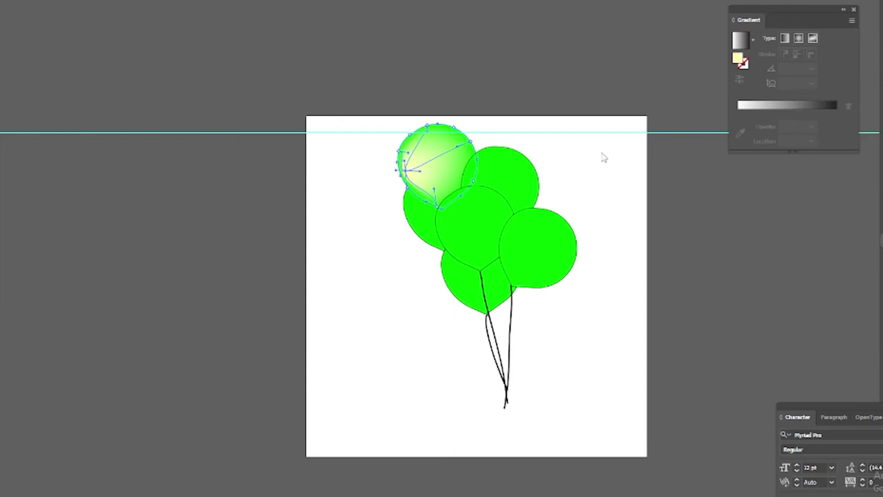
{"action": "left_click", "coordinate": [518, 178]}
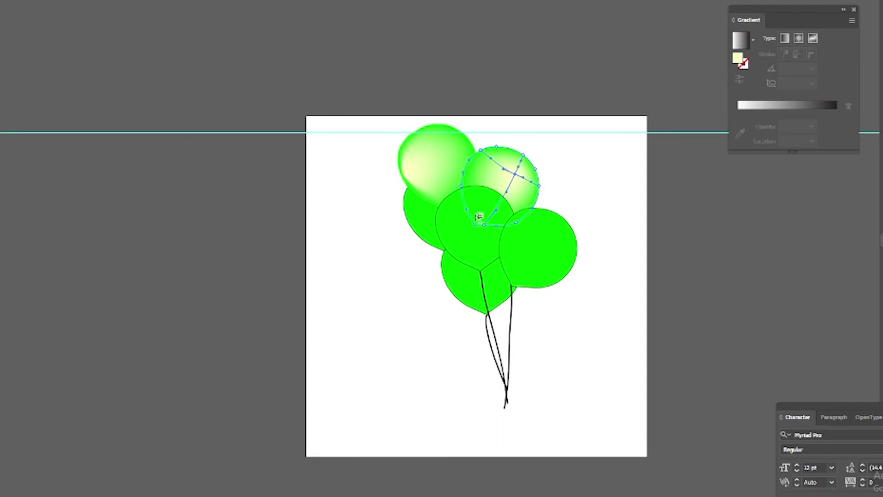
Apply the pale highlight to the middle, right, bottom and left balloons.
{"action": "left_click", "coordinate": [464, 232]}
{"action": "left_click", "coordinate": [540, 248]}
{"action": "left_click", "coordinate": [470, 288]}
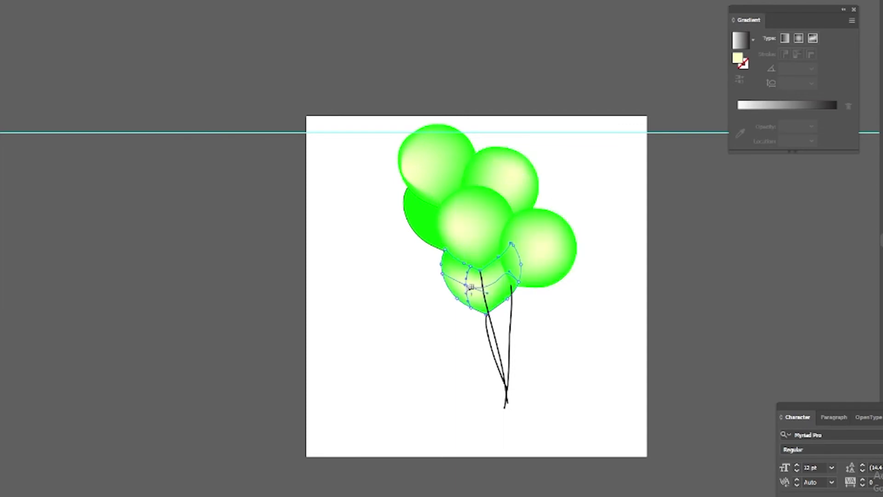
{"action": "left_click", "coordinate": [418, 225]}
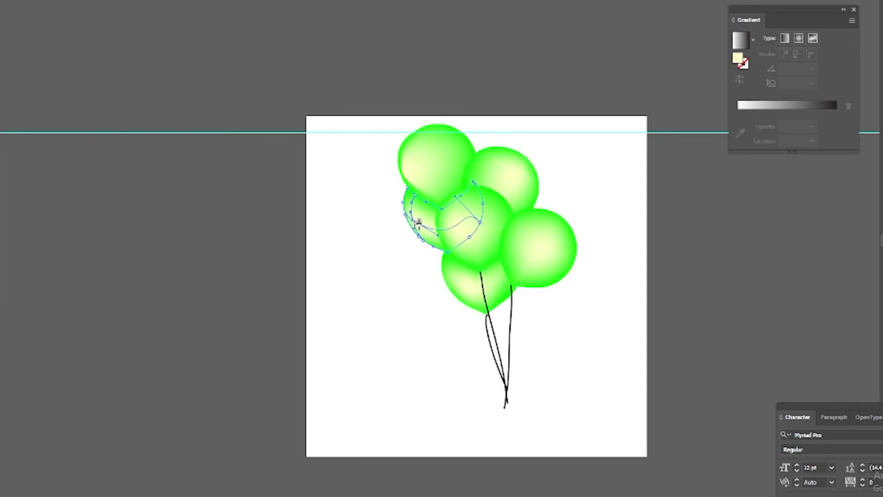
{"action": "left_click", "coordinate": [548, 256]}
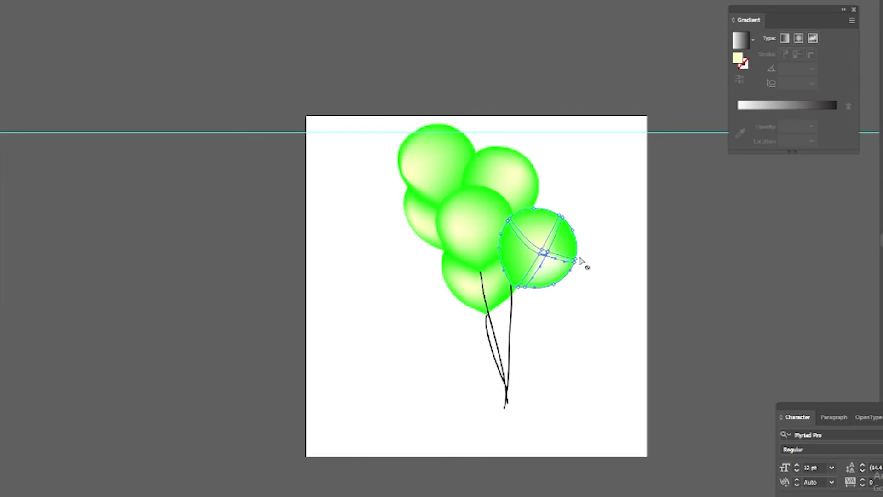
Select all the balloons and move the whole bunch left.
{"action": "key", "text": "v"}
{"action": "key", "text": "ctrl+alt+bracketleft"}
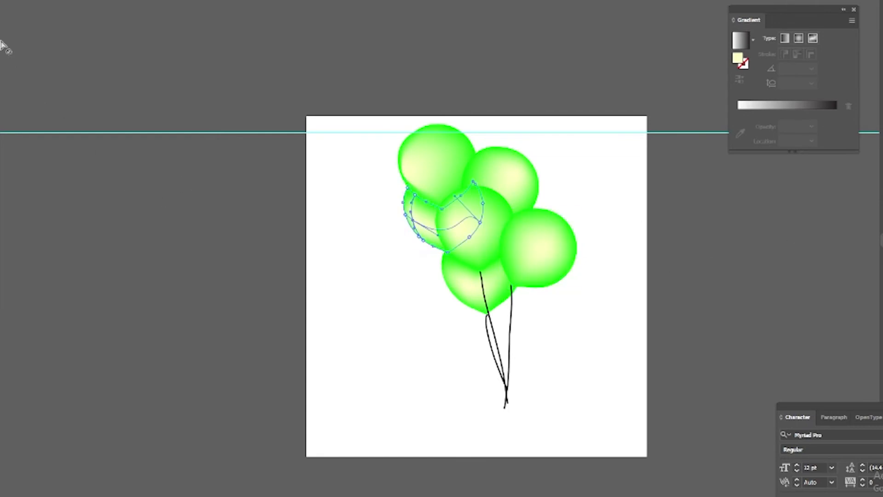
{"action": "left_click", "coordinate": [581, 201]}
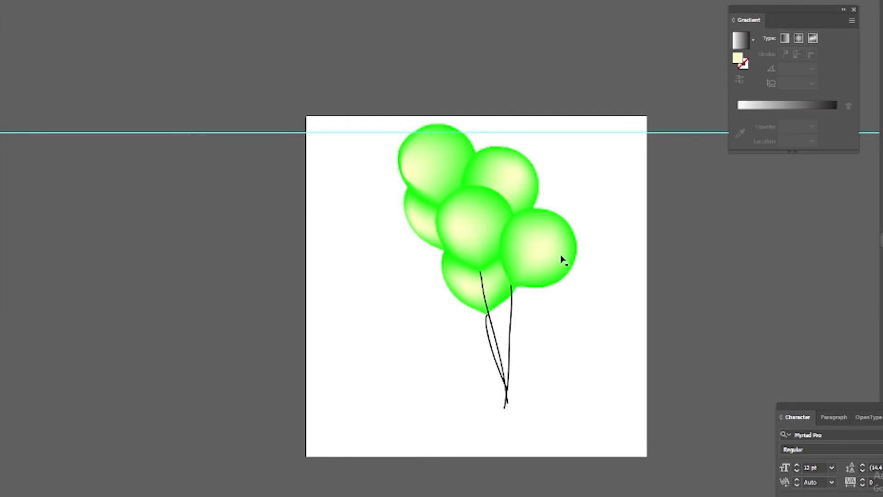
{"action": "key", "text": "ctrl+a"}
{"action": "left_click_drag", "start_coordinate": [540, 258], "coordinate": [357, 290]}
Undo the move and every pale and yellow highlight, leaving flat green balloons.
{"action": "key", "text": "ctrl+z"}
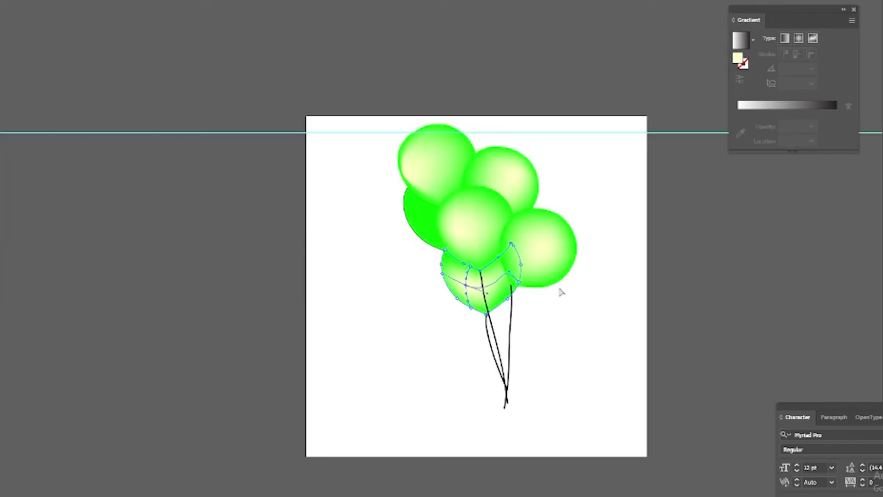
{"action": "key", "text": "ctrl+z"}
{"action": "key", "text": "ctrl+z"}
{"action": "key", "text": "ctrl+z"}
{"action": "key", "text": "ctrl+z"}
{"action": "key", "text": "v"}
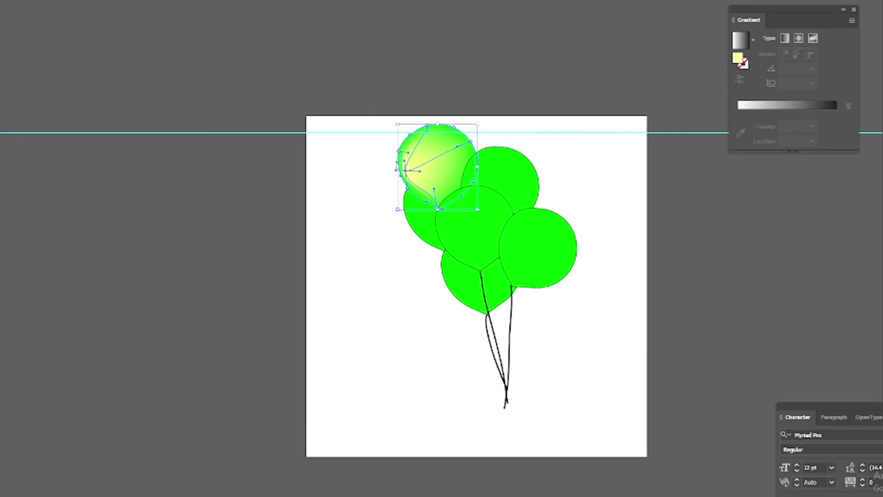
{"action": "key", "text": "ctrl+z"}
{"action": "key", "text": "ctrl+z"}
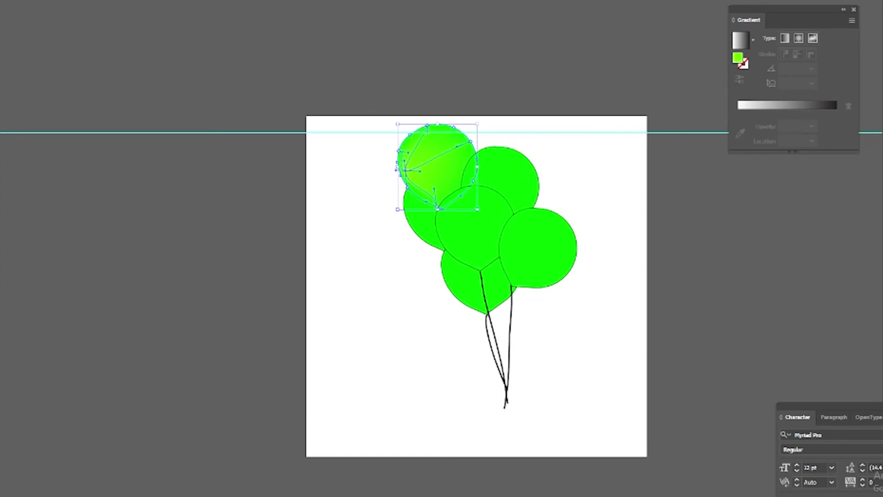
{"action": "key", "text": "ctrl+z"}
{"action": "left_click", "coordinate": [600, 264]}
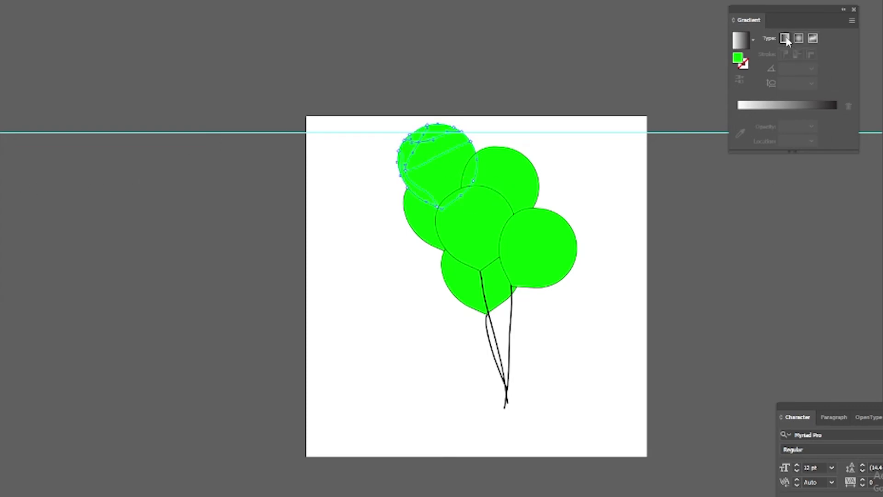
{"action": "left_click", "coordinate": [799, 39]}
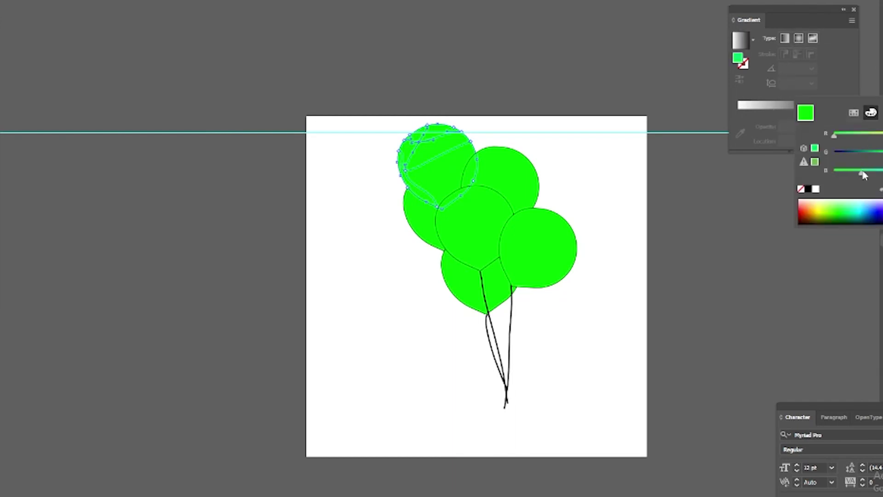
{"action": "left_click_drag", "start_coordinate": [861, 174], "coordinate": [880, 174]}
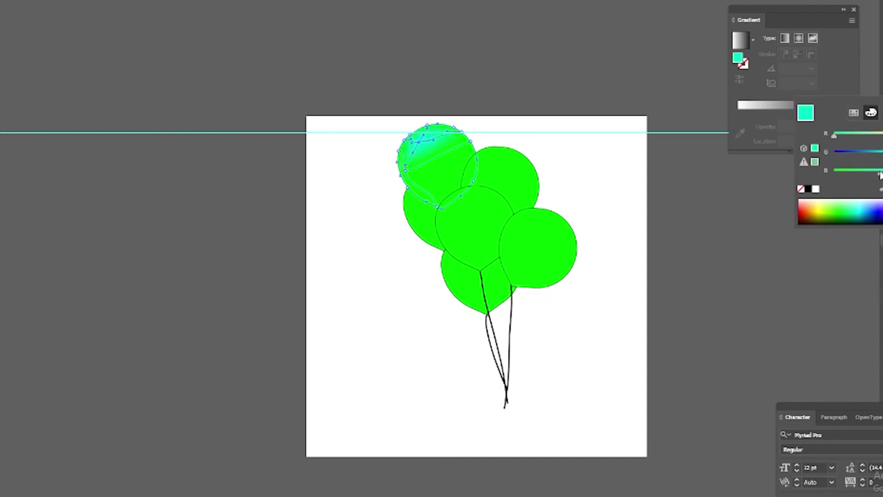
{"action": "left_click", "coordinate": [865, 204]}
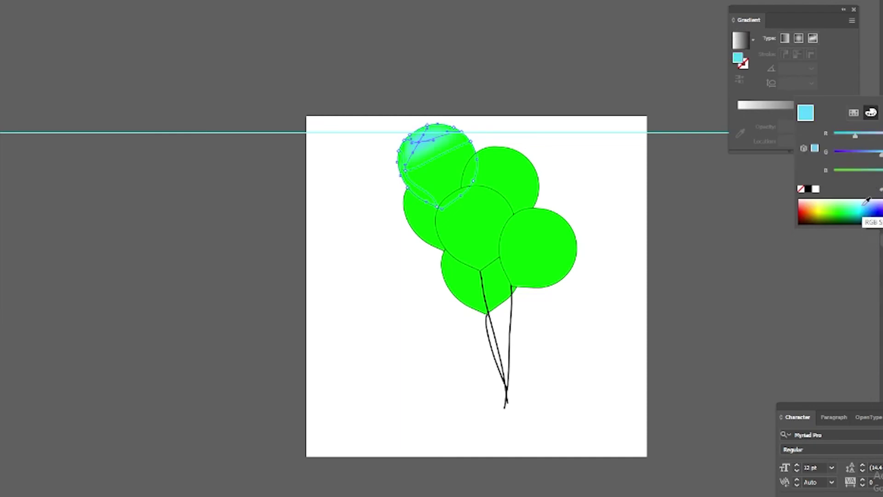
{"action": "key", "text": "ctrl+z"}
{"action": "key", "text": "ctrl+z"}
{"action": "left_click_drag", "start_coordinate": [866, 138], "coordinate": [881, 135]}
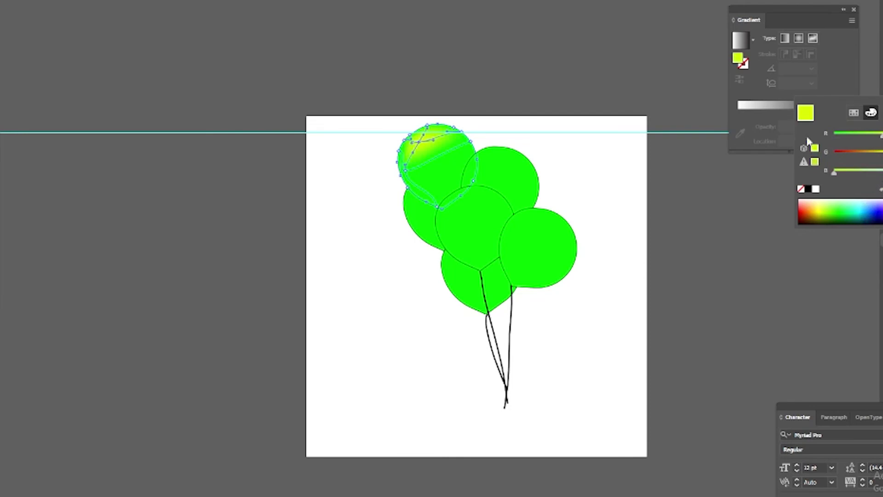
{"action": "left_click", "coordinate": [408, 175]}
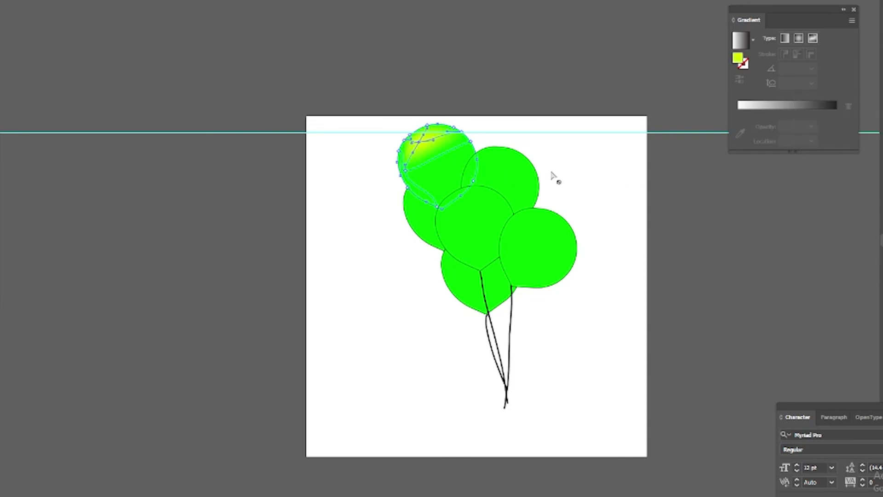
{"action": "key", "text": "ctrl+z"}
{"action": "key", "text": "ctrl+shift+a"}
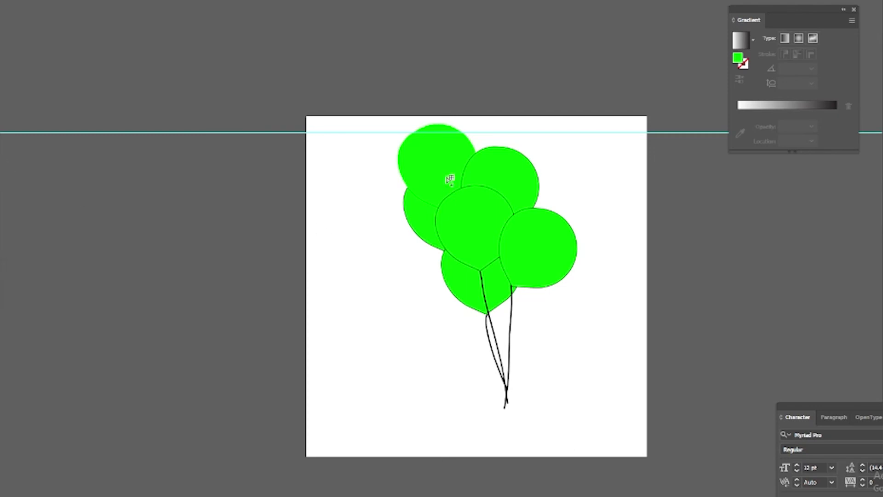
{"action": "left_click", "coordinate": [426, 146]}
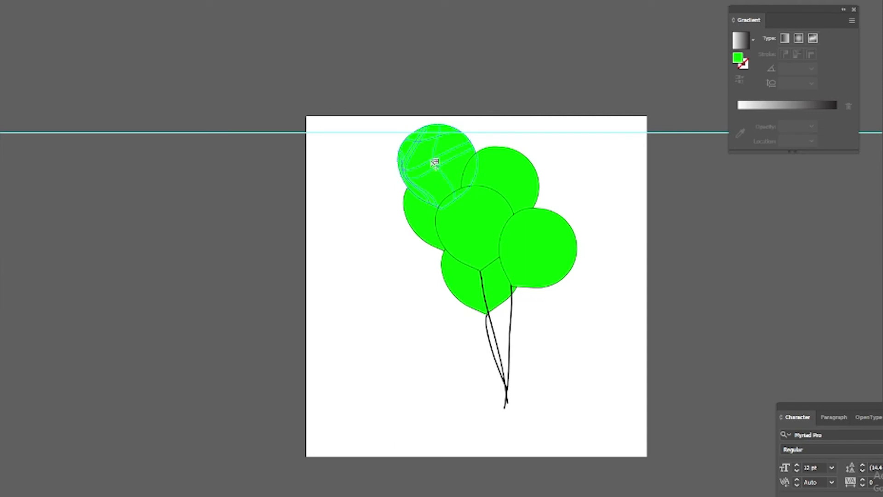
{"action": "key", "text": "v"}
{"action": "key", "text": "ctrl+shift+a"}
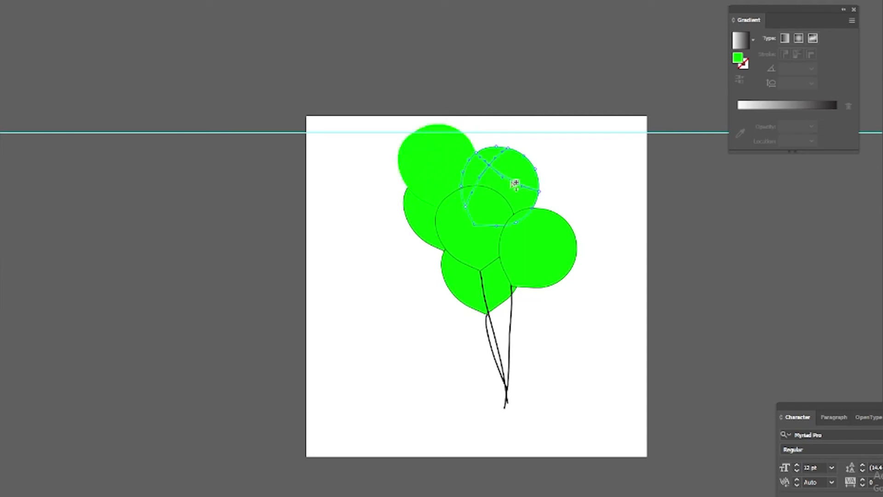
Set the top-middle balloon's gradient stop to yellow-green by raising the R slider.
{"action": "left_click", "coordinate": [469, 194]}
{"action": "double_click", "coordinate": [836, 111]}
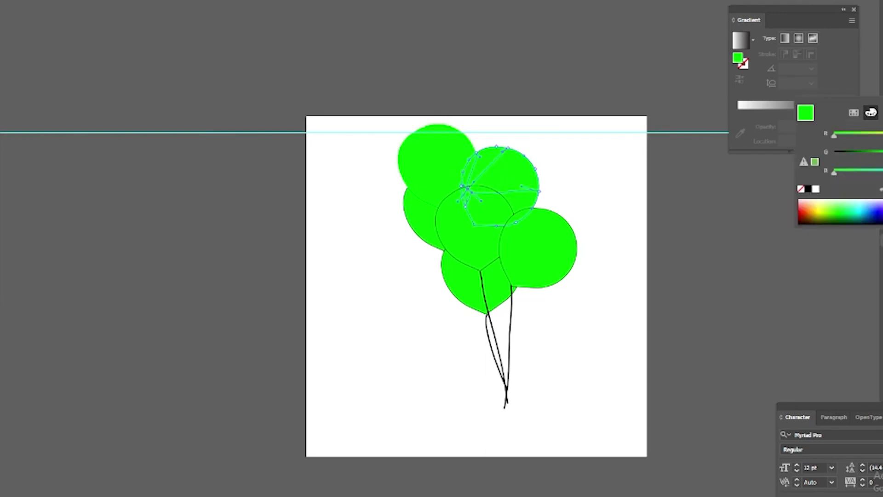
{"action": "left_click", "coordinate": [854, 112]}
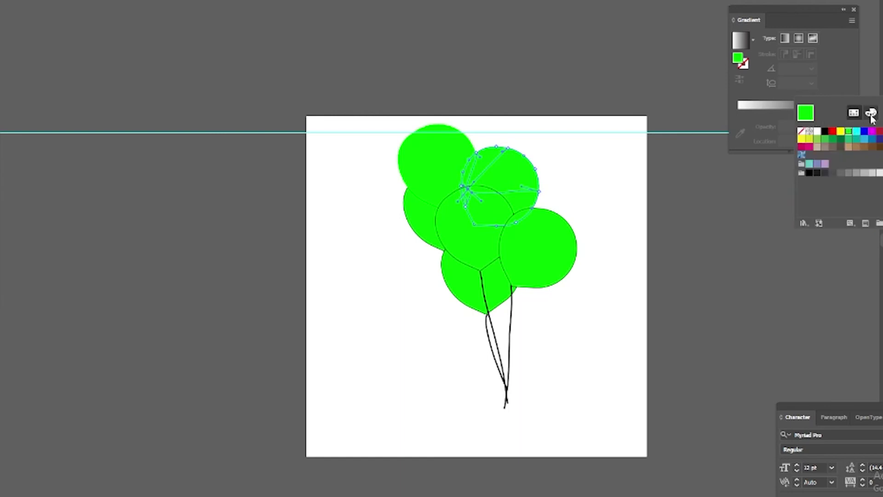
{"action": "left_click", "coordinate": [871, 112]}
{"action": "left_click_drag", "start_coordinate": [865, 133], "coordinate": [881, 134]}
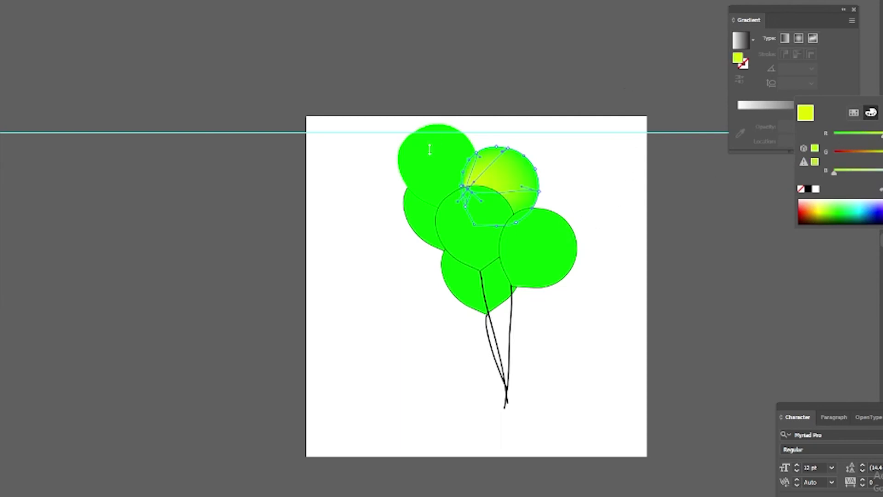
Apply the yellow-green highlight to the top-left, lower-left, middle, right and bottom balloons.
{"action": "left_click", "coordinate": [433, 179]}
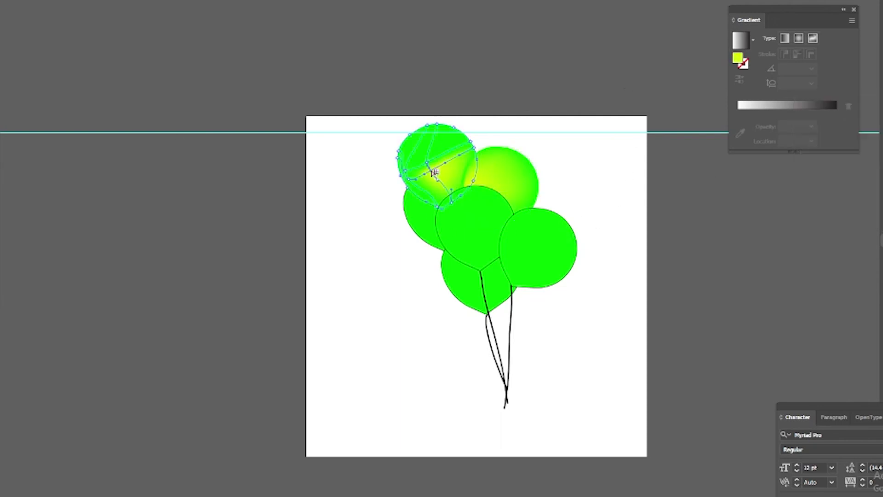
{"action": "left_click", "coordinate": [429, 228]}
{"action": "left_click", "coordinate": [496, 244]}
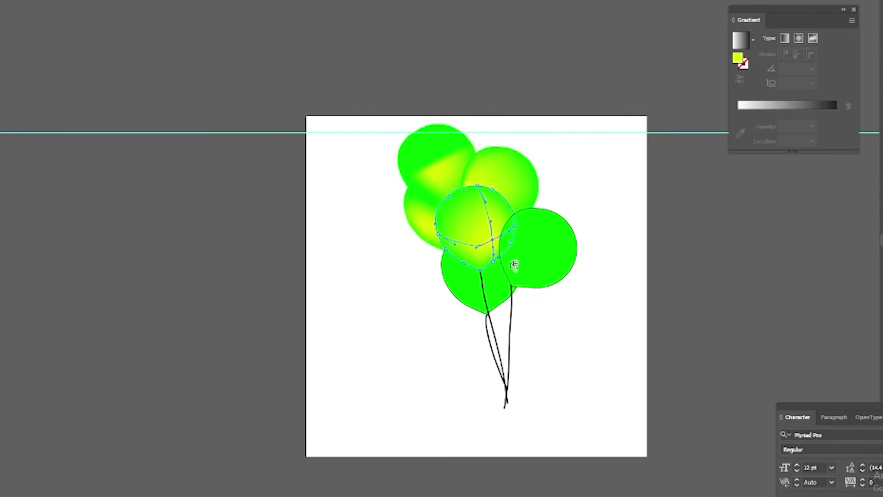
{"action": "left_click", "coordinate": [545, 263]}
{"action": "left_click", "coordinate": [468, 302]}
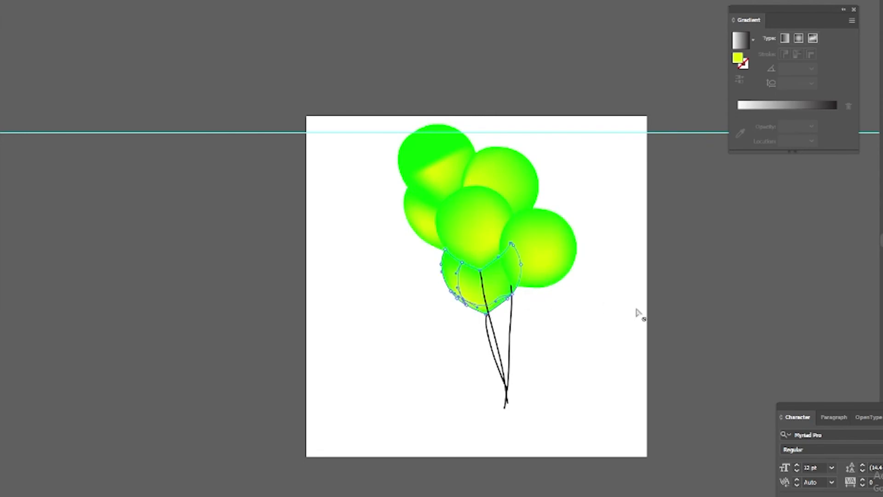
Undo the other balloons' highlights, comparing white and yellow on the top-right one.
{"action": "key", "text": "ctrl+z"}
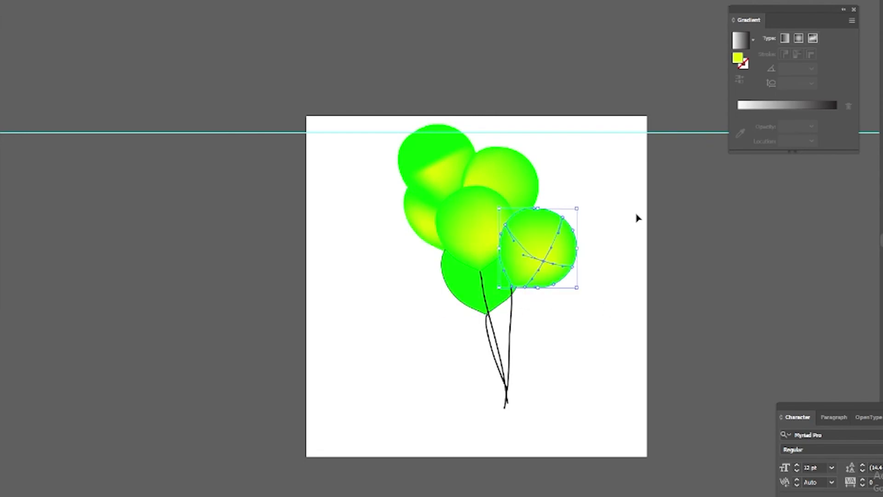
{"action": "key", "text": "ctrl+z"}
{"action": "key", "text": "ctrl+z"}
{"action": "key", "text": "ctrl+z"}
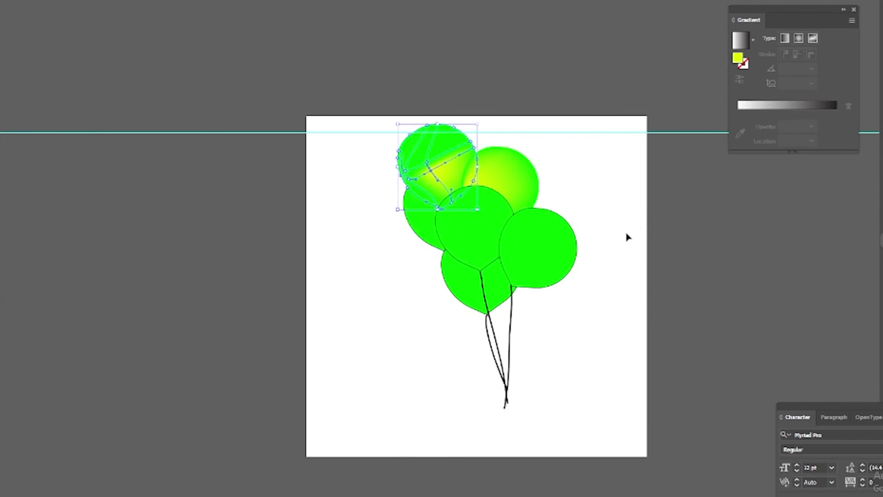
{"action": "key", "text": "ctrl+z"}
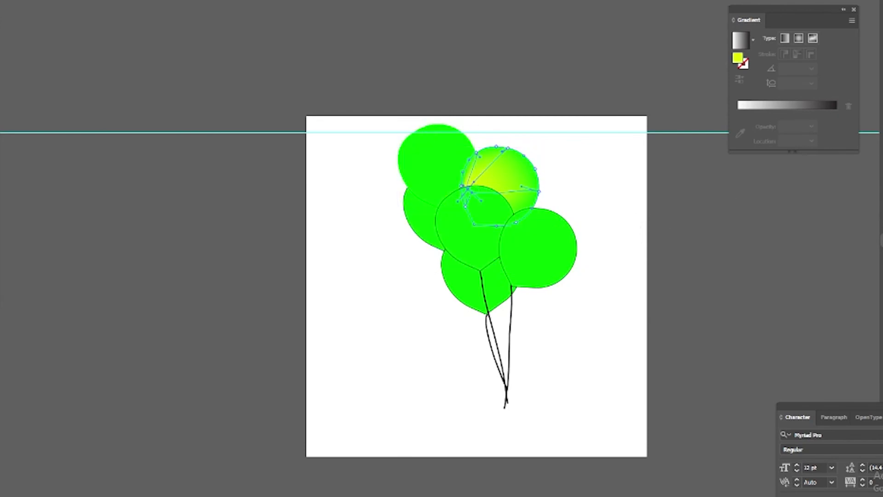
{"action": "key", "text": "ctrl+z"}
{"action": "key", "text": "ctrl+z"}
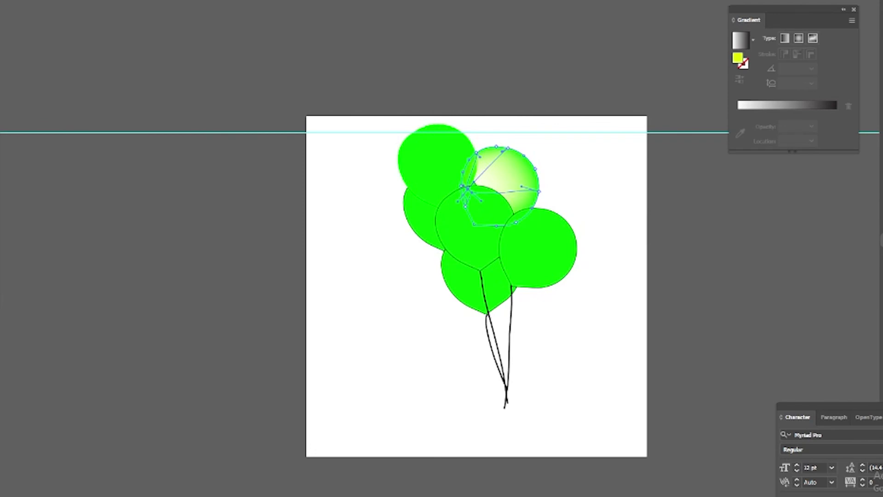
{"action": "key", "text": "ctrl+shift+z"}
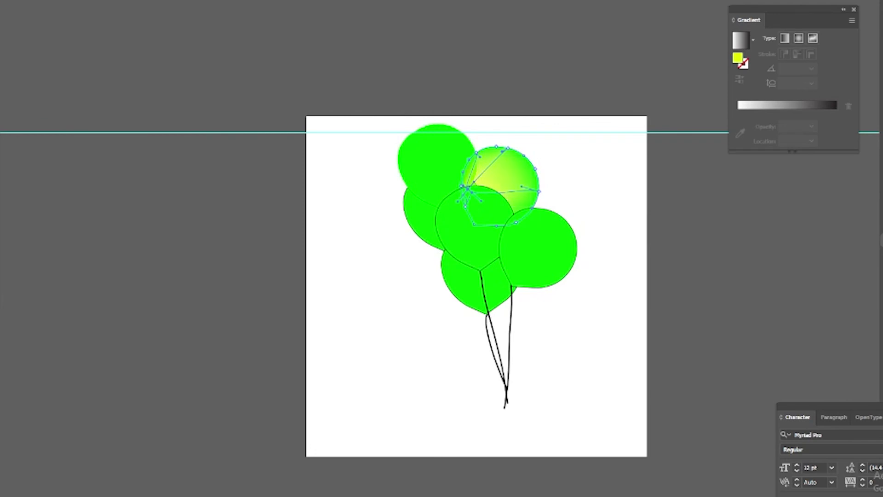
Recolour the top-right balloon's mesh highlight from yellow to a stronger pale cyan.
{"action": "double_click", "coordinate": [837, 110]}
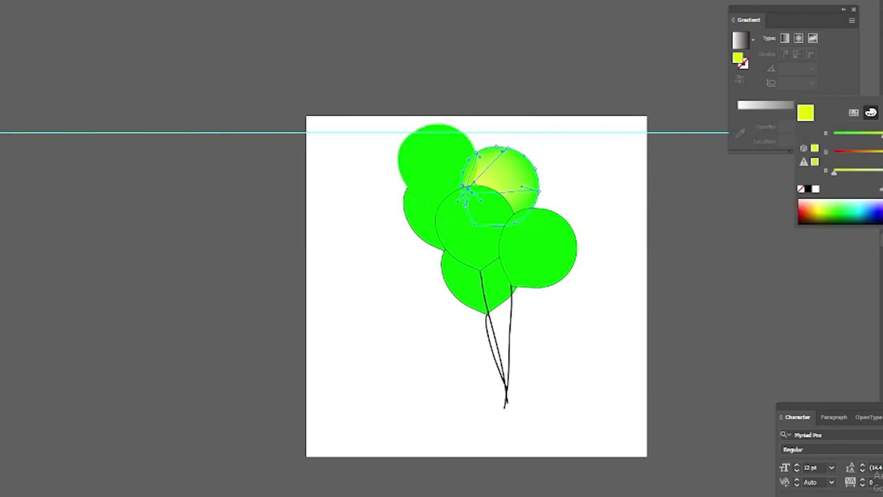
{"action": "left_click", "coordinate": [857, 199]}
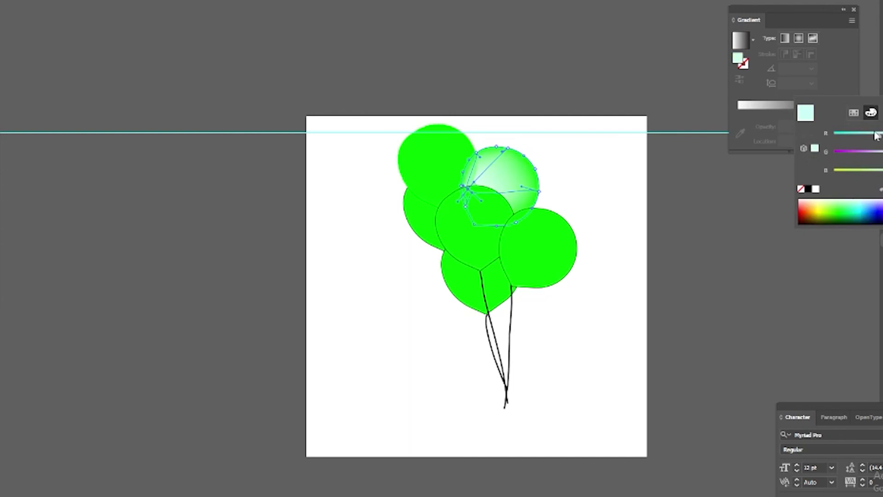
{"action": "left_click_drag", "start_coordinate": [876, 135], "coordinate": [854, 136]}
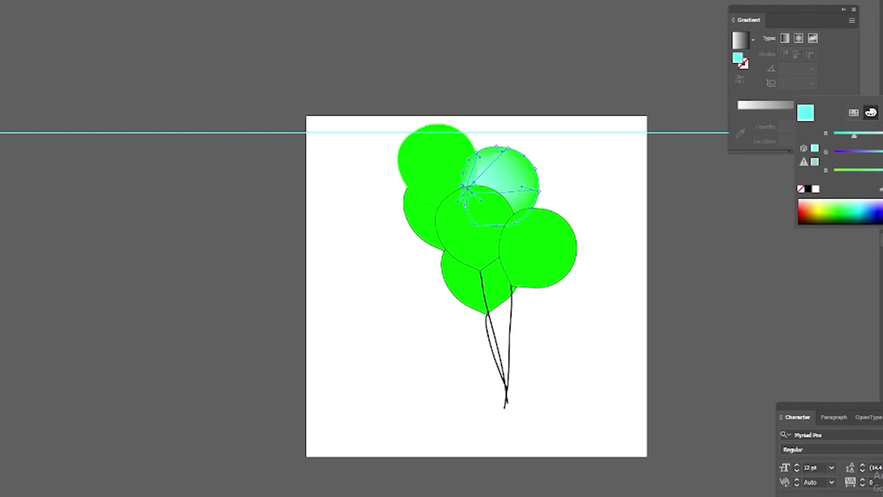
{"action": "key", "text": "Return"}
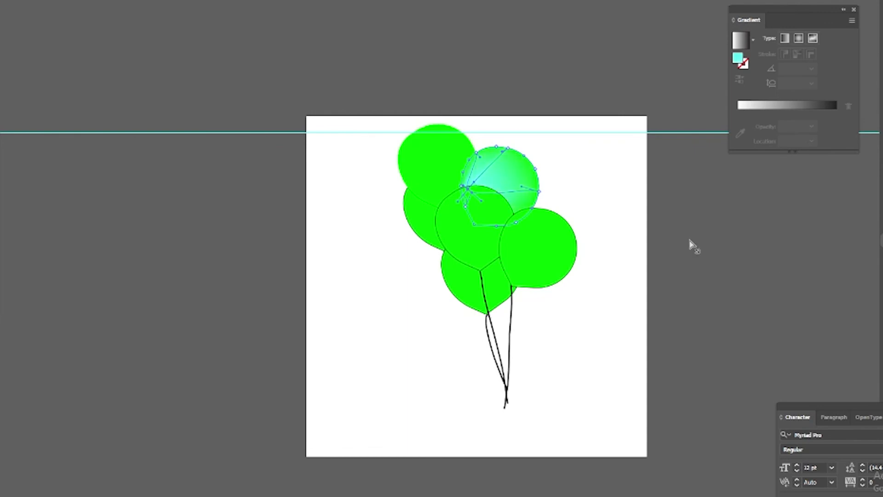
Try cyan mesh highlights on the bottom and left-middle balloons.
{"action": "key", "text": "v"}
{"action": "left_click", "coordinate": [578, 177]}
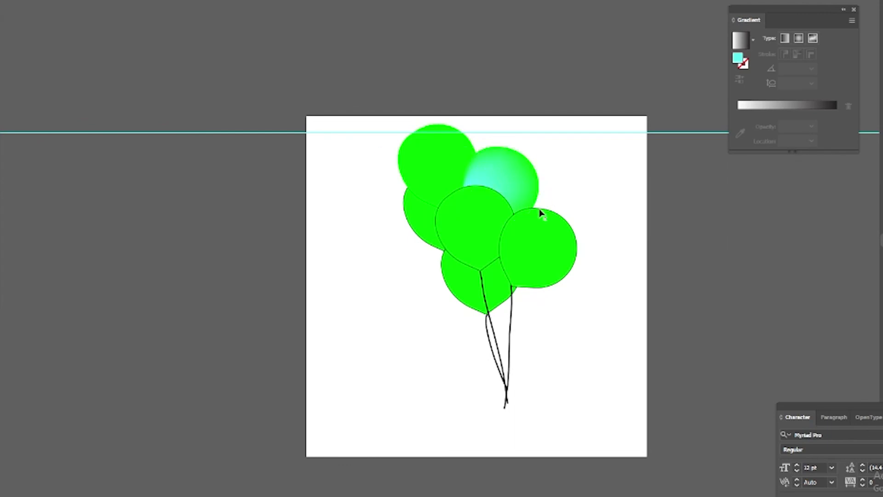
{"action": "left_click", "coordinate": [472, 283]}
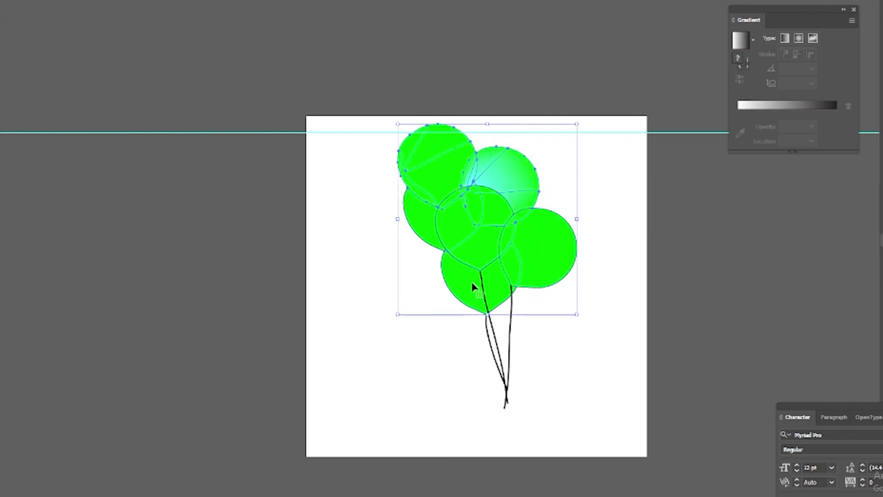
{"action": "left_click", "coordinate": [619, 138]}
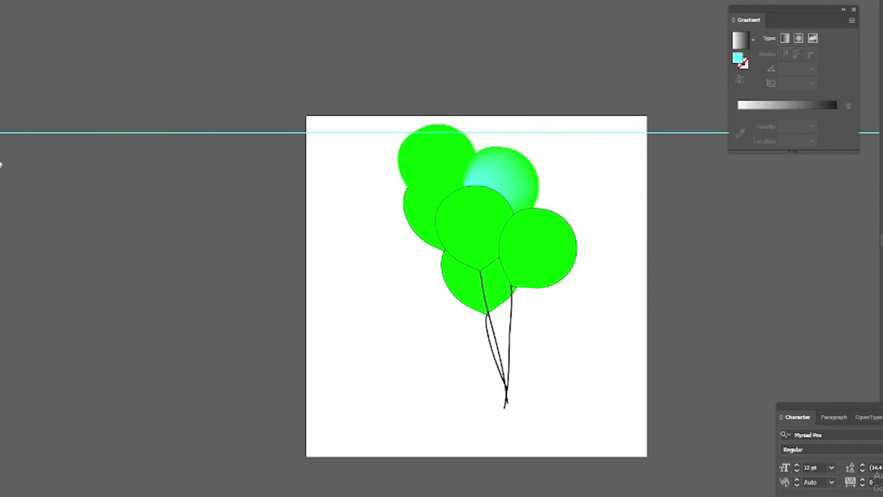
{"action": "left_click", "coordinate": [463, 283]}
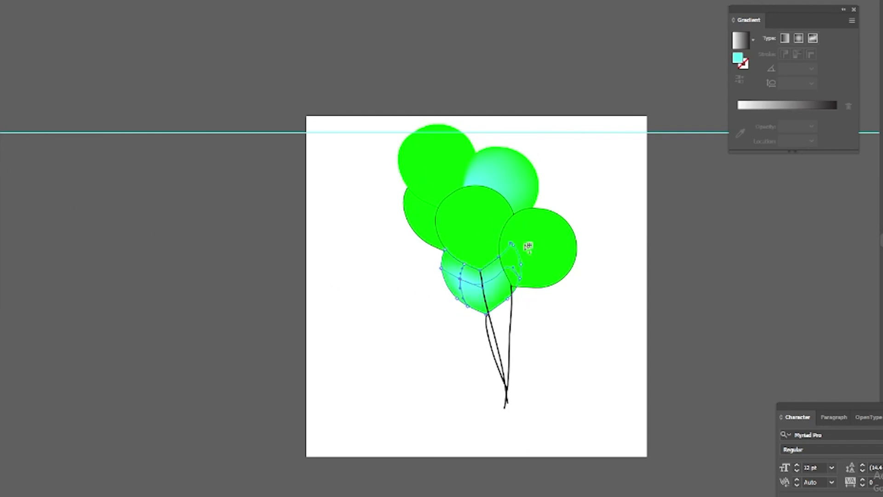
{"action": "left_click", "coordinate": [427, 223]}
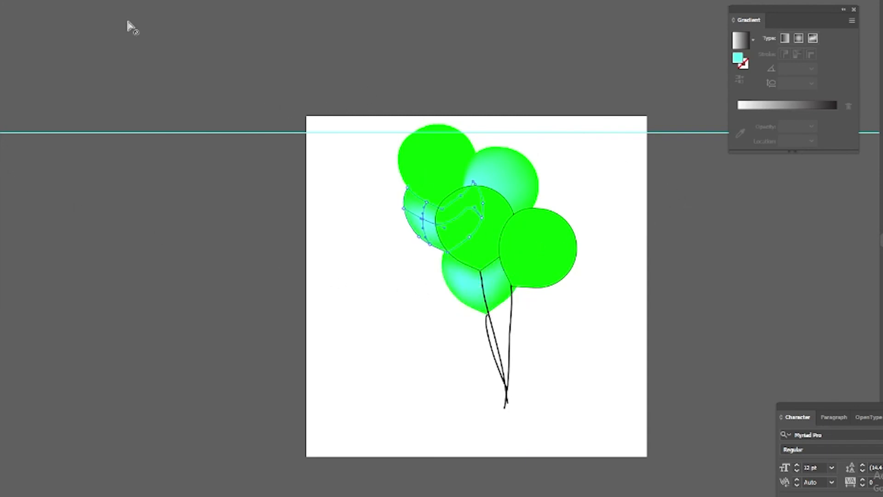
{"action": "left_click", "coordinate": [587, 176]}
Undo four times, removing the cyan highlights and returning the top-right balloon to green.
{"action": "key", "text": "ctrl+z"}
{"action": "key", "text": "ctrl+z"}
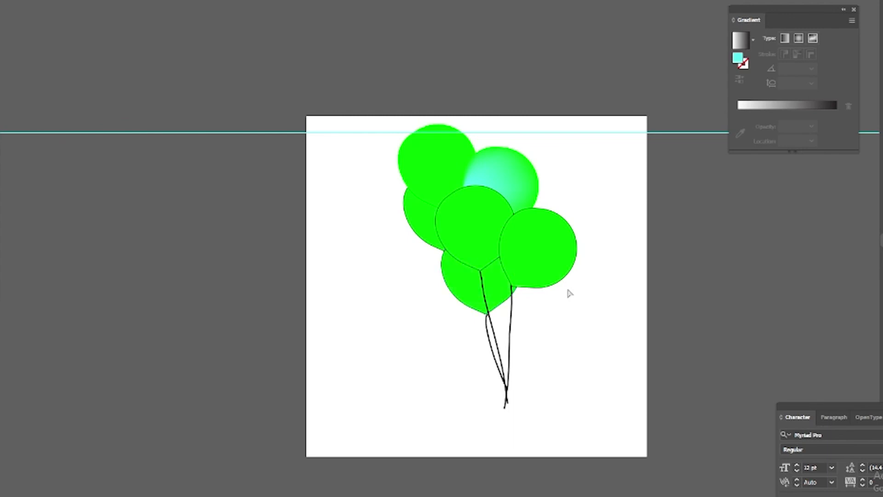
{"action": "key", "text": "ctrl+z"}
{"action": "key", "text": "ctrl+z"}
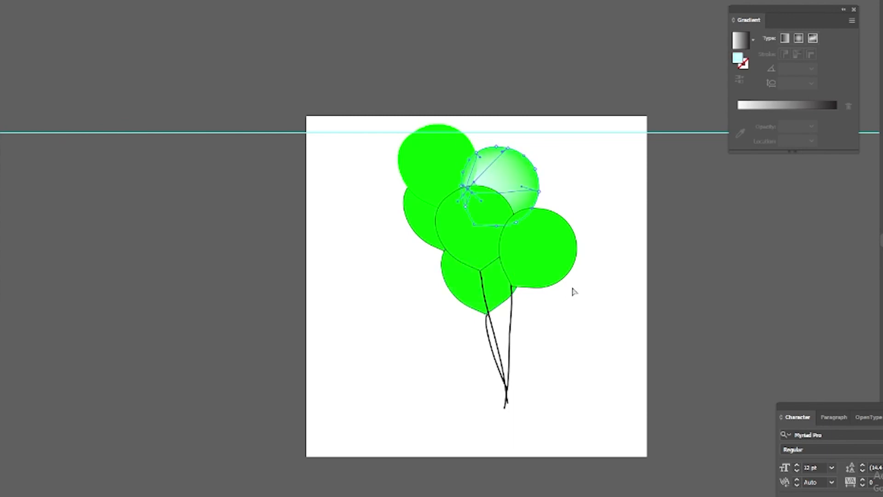
{"action": "key", "text": "ctrl+z"}
{"action": "key", "text": "ctrl+z"}
{"action": "key", "text": "ctrl+z"}
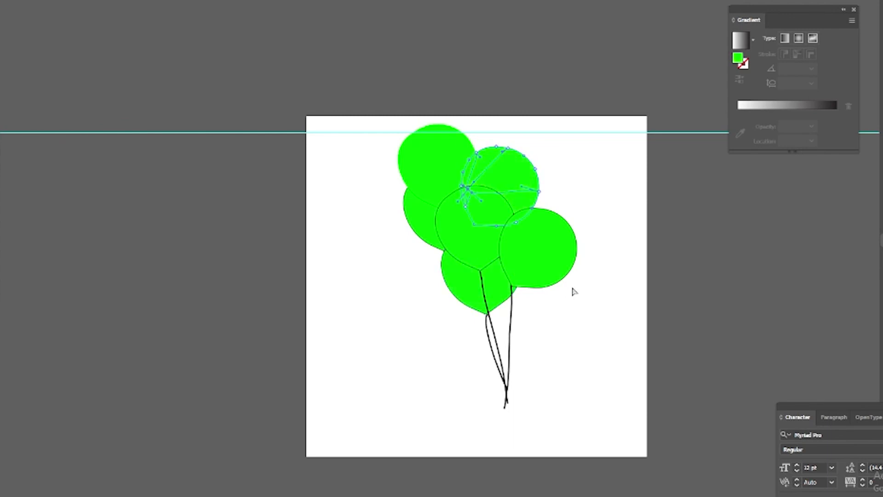
{"action": "key", "text": "ctrl+z"}
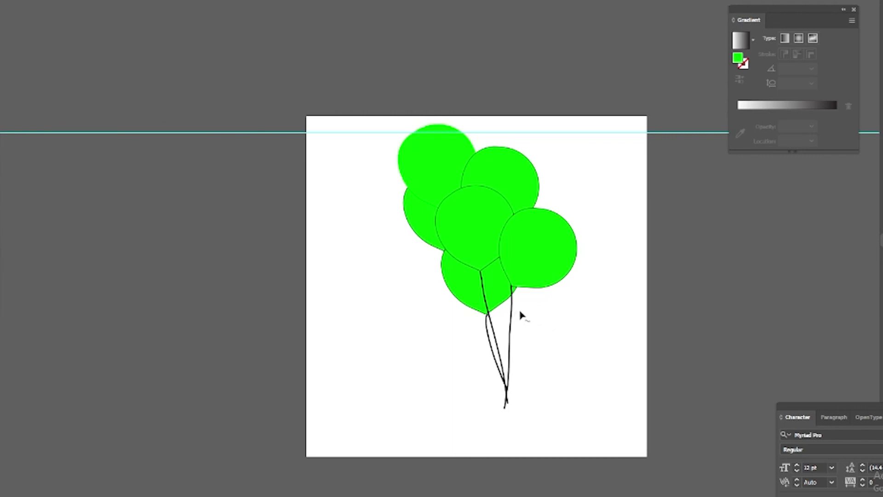
{"action": "scroll", "coordinate": [511, 306], "scroll_direction": "up", "scroll_amount": 1}
{"action": "scroll", "coordinate": [506, 308], "scroll_direction": "up", "scroll_amount": 1}
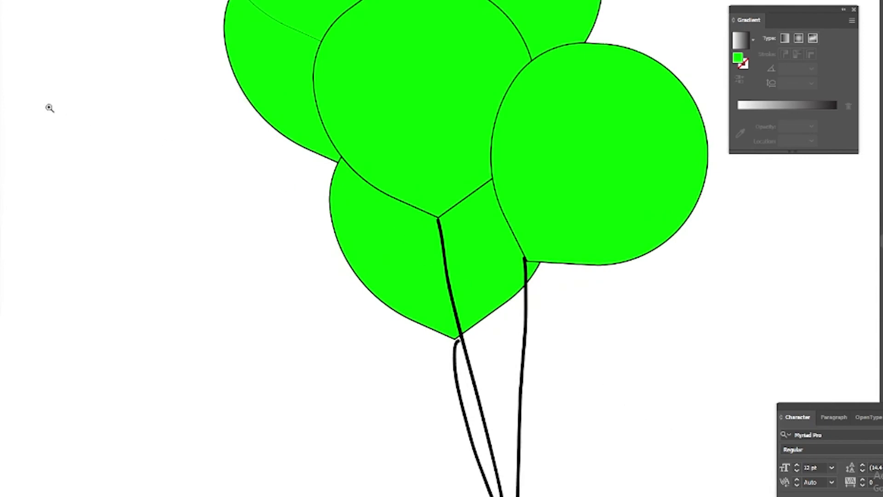
{"action": "left_click_drag", "start_coordinate": [529, 320], "coordinate": [533, 322]}
{"action": "left_click", "coordinate": [533, 322]}
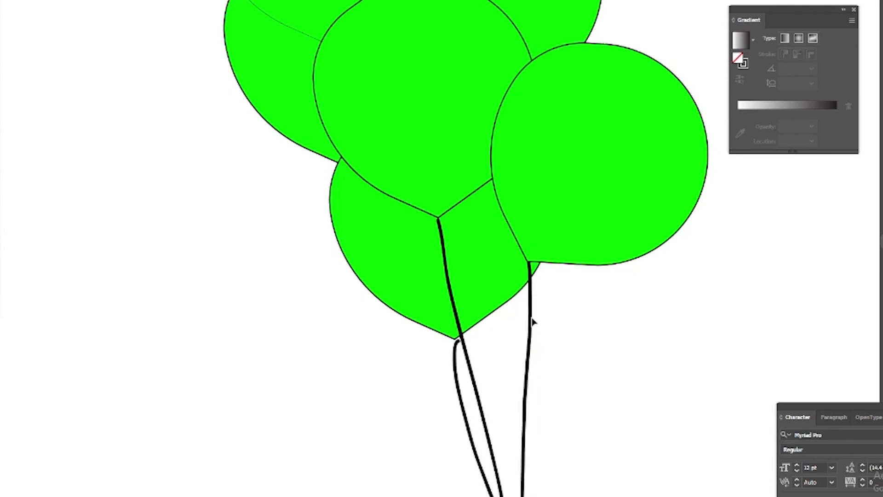
{"action": "mouse_move", "coordinate": [510, 432]}
{"action": "left_mouse_down"}
{"action": "mouse_move", "coordinate": [177, 271]}
{"action": "mouse_move", "coordinate": [635, 211]}
{"action": "left_mouse_up"}
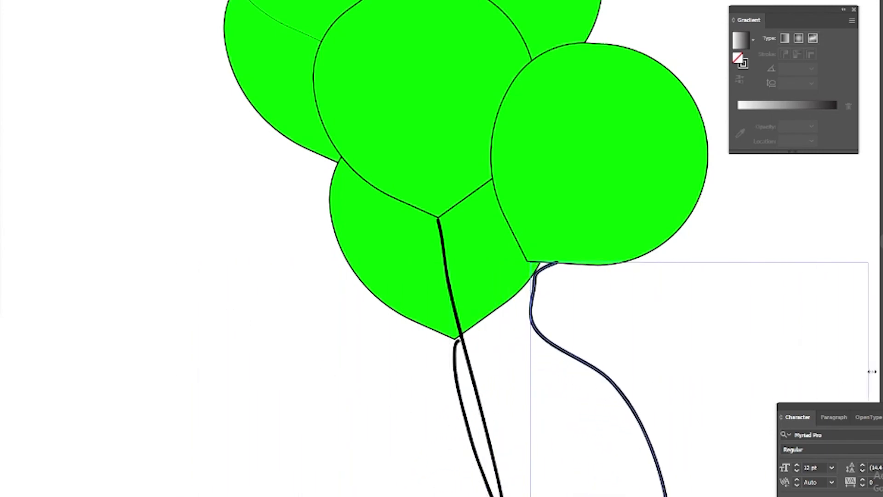
{"action": "key", "text": "a"}
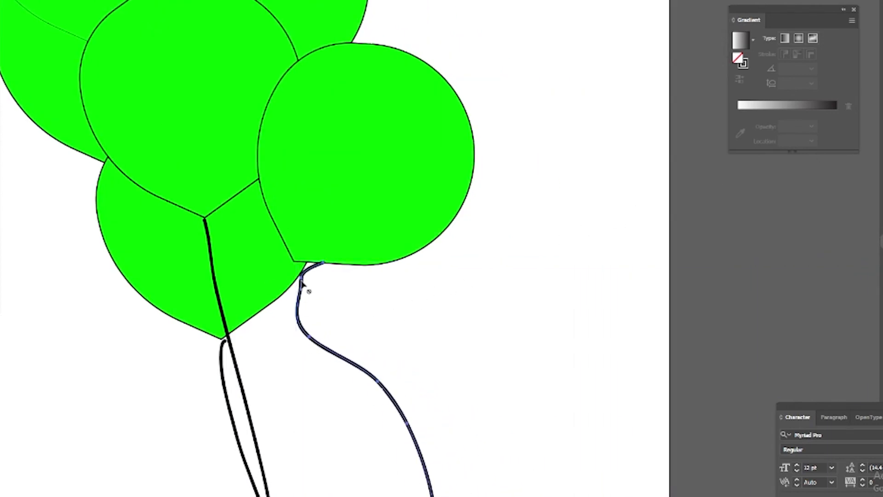
{"action": "key", "text": "v"}
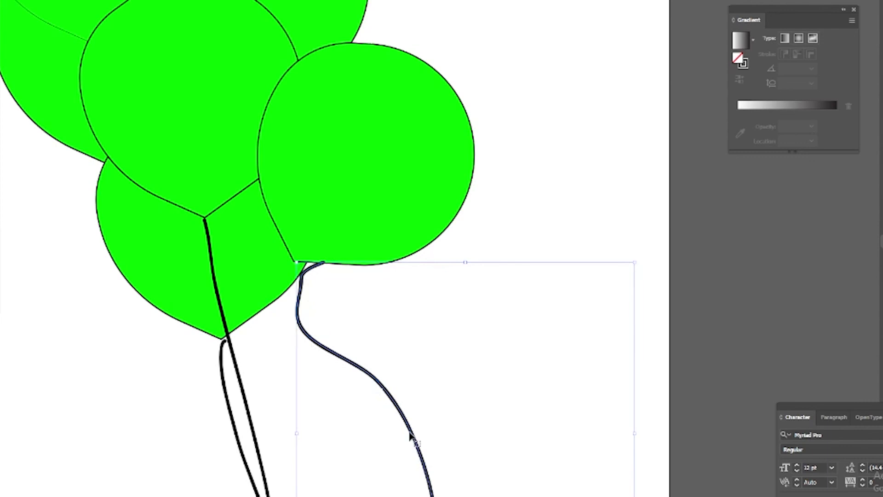
{"action": "left_click_drag", "start_coordinate": [410, 436], "coordinate": [380, 436]}
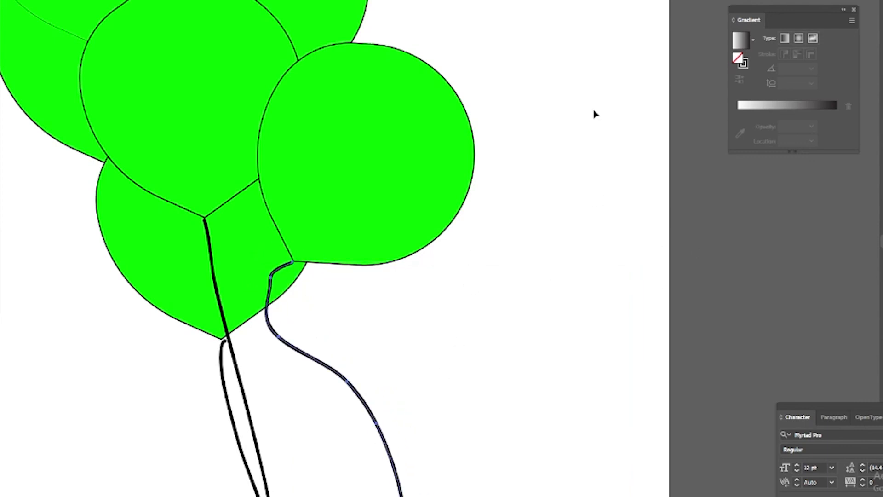
{"action": "key", "text": "ctrl+minus"}
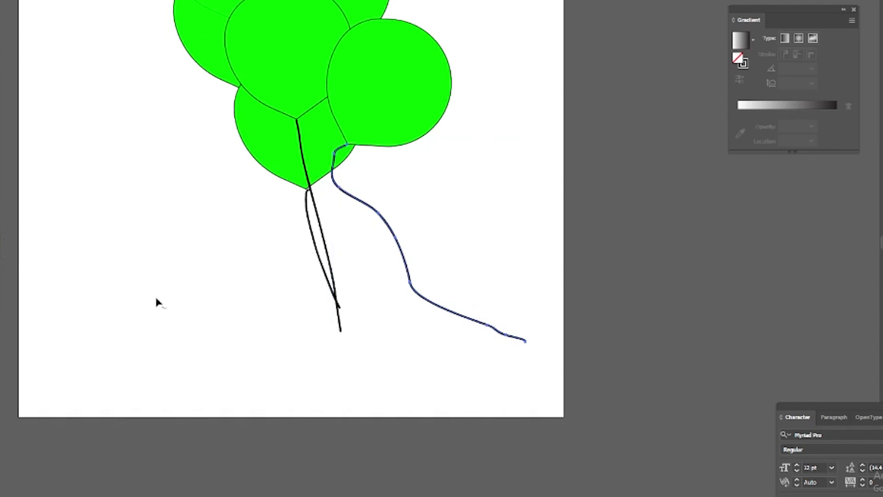
{"action": "left_click", "coordinate": [171, 228]}
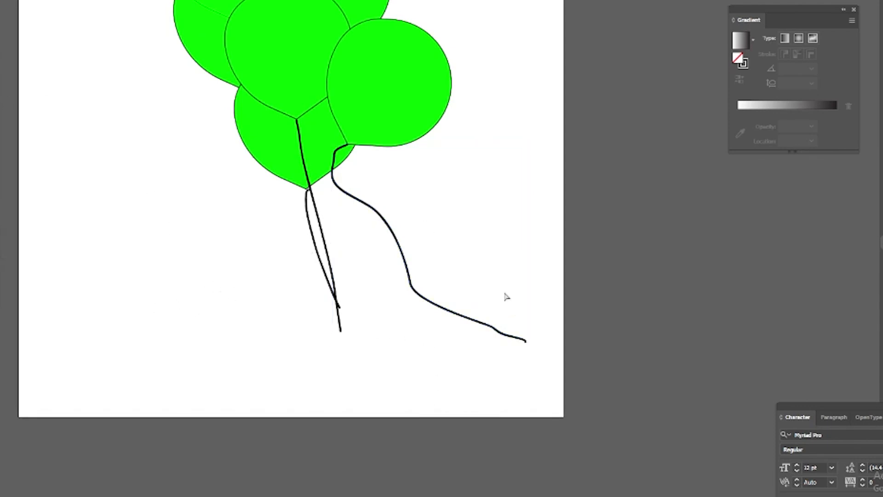
{"action": "key", "text": "ctrl+z"}
{"action": "key", "text": "v"}
{"action": "left_click", "coordinate": [483, 296]}
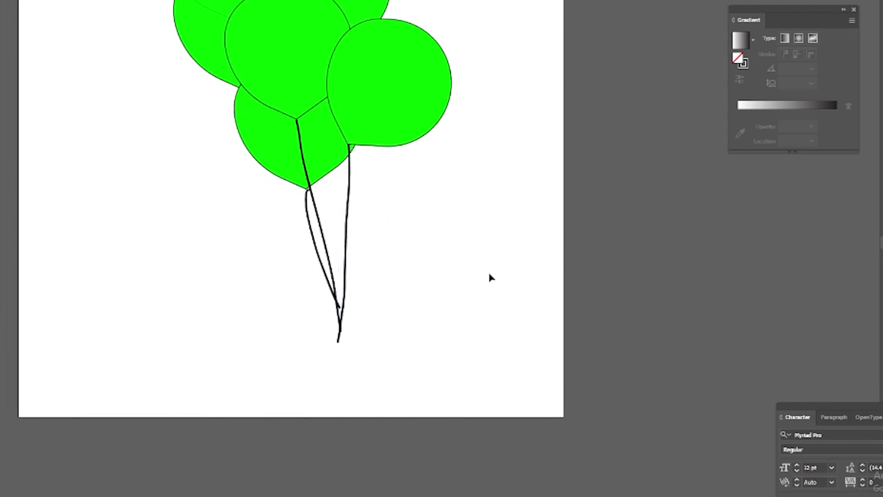
Pan and zoom out until the full balloon bunch and its strings fit the window.
{"action": "left_click_drag", "start_coordinate": [456, 167], "coordinate": [472, 335]}
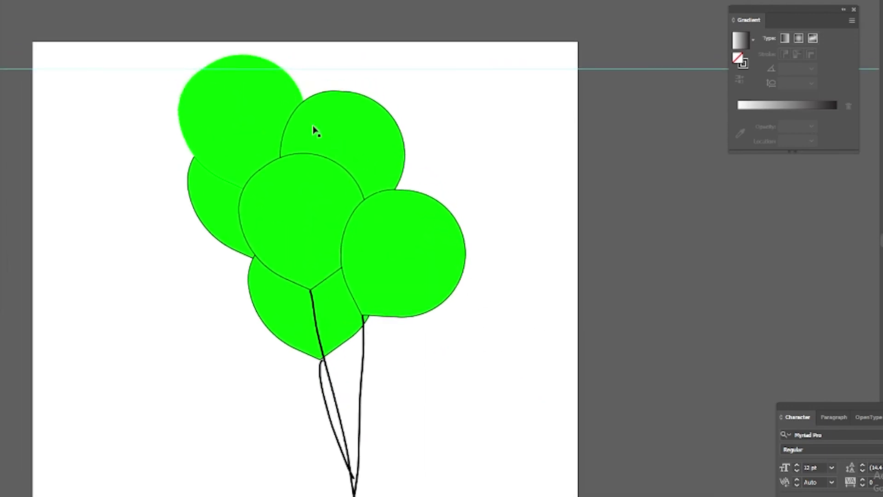
{"action": "left_click", "coordinate": [260, 106]}
{"action": "left_click", "coordinate": [523, 261]}
{"action": "key", "text": "ctrl+minus"}
{"action": "key", "text": "ctrl+minus"}
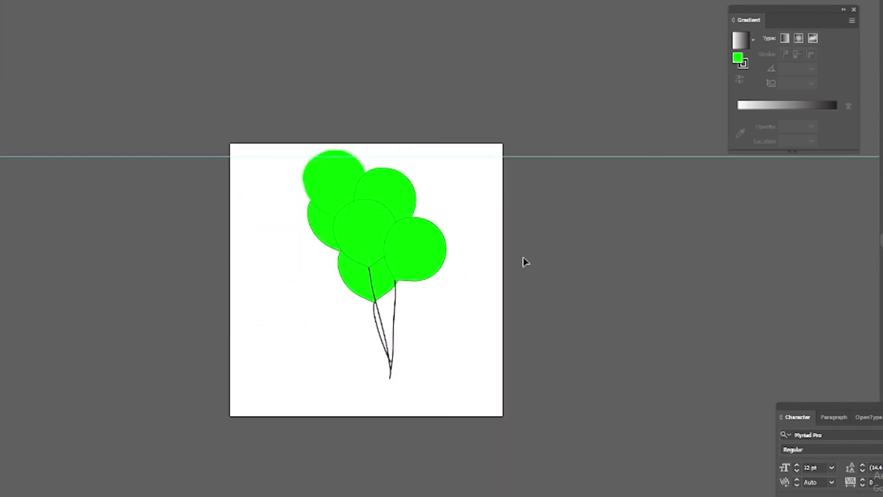